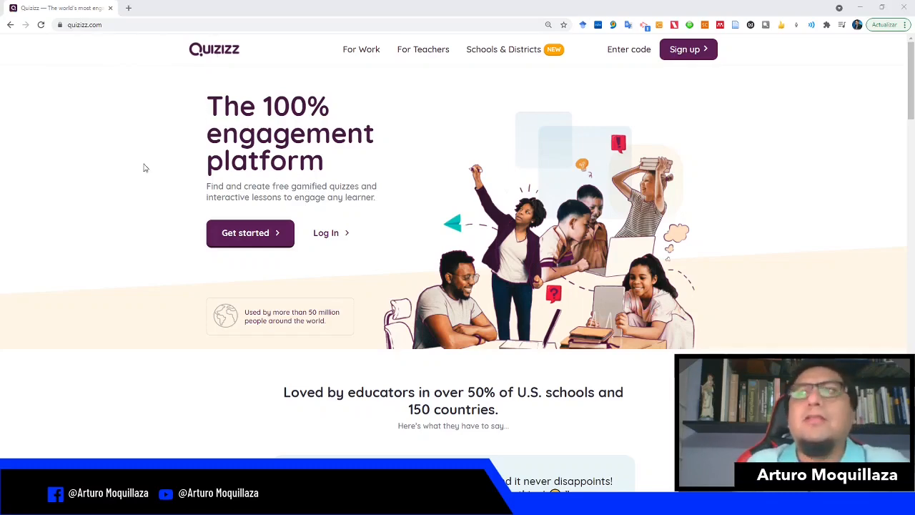
Step: Browse the Quizizz homepage and the For Work page to see what each offers
scroll(145, 177, down, 2)
scroll(148, 183, up, 2)
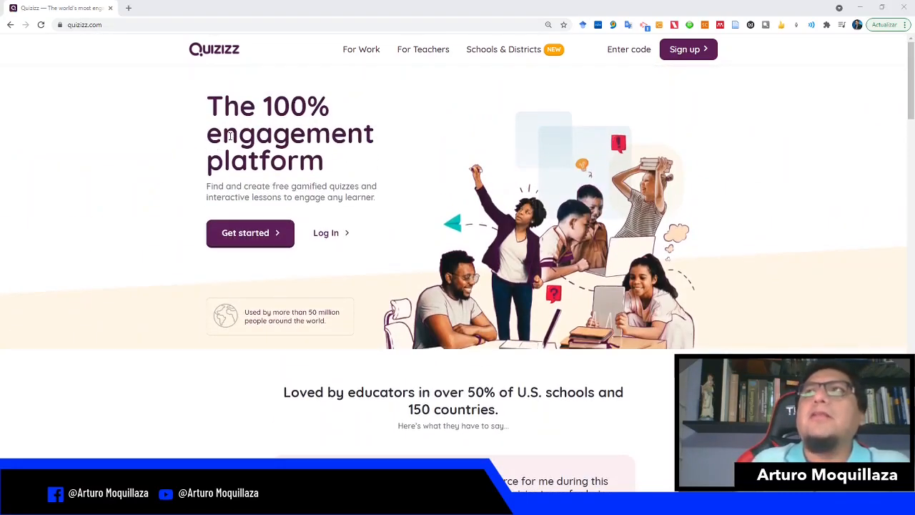
click(371, 55)
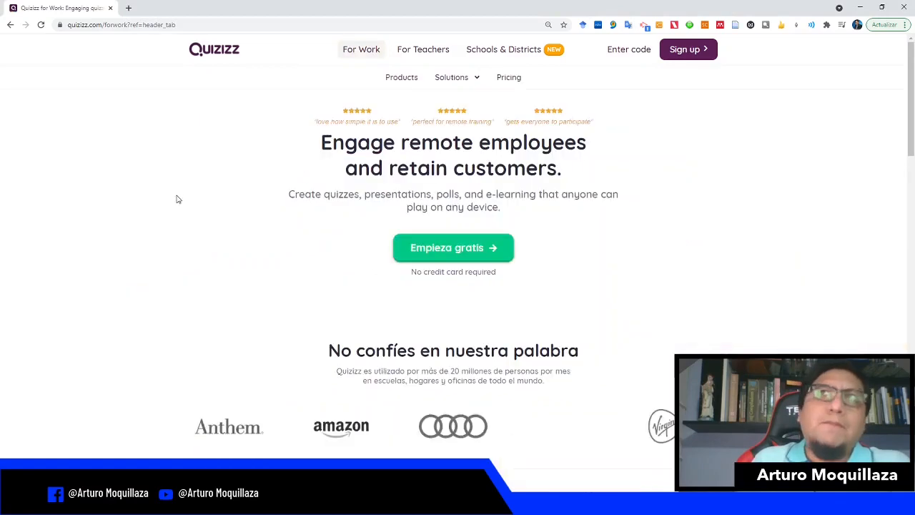
scroll(161, 205, down, 2)
scroll(160, 204, up, 2)
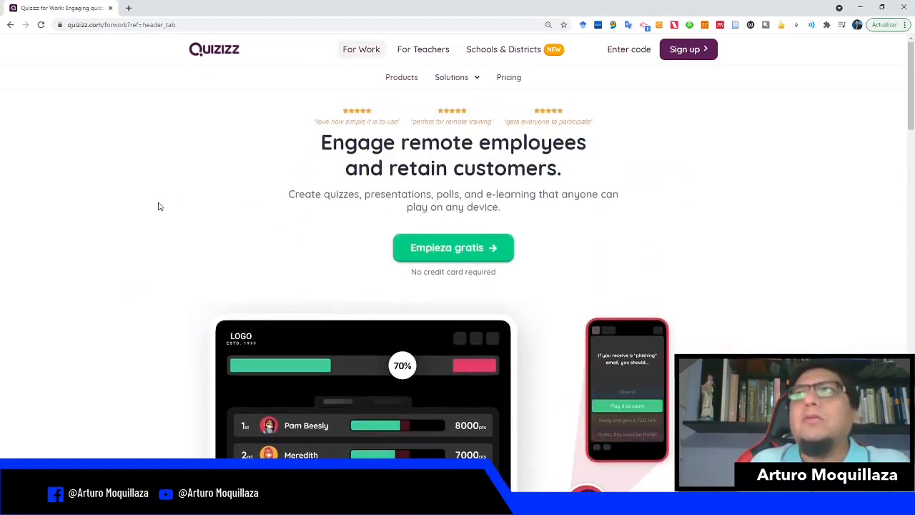
scroll(160, 207, down, 6)
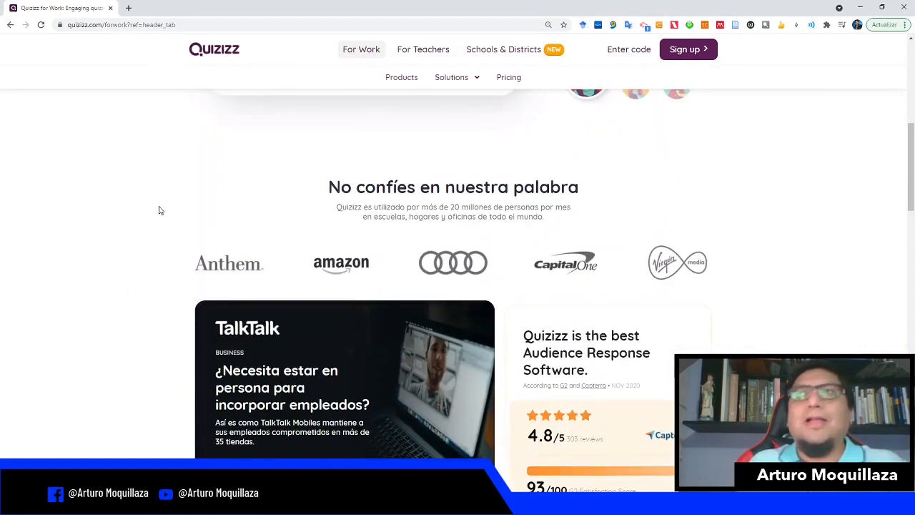
scroll(160, 210, down, 5)
scroll(156, 215, up, 4)
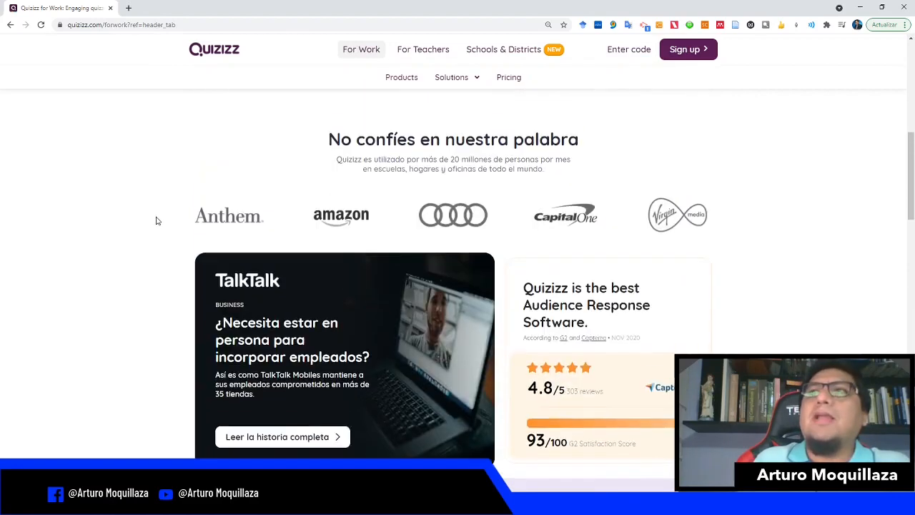
scroll(157, 221, up, 6)
Step: Browse the For Teachers and Schools & Districts pages
click(425, 50)
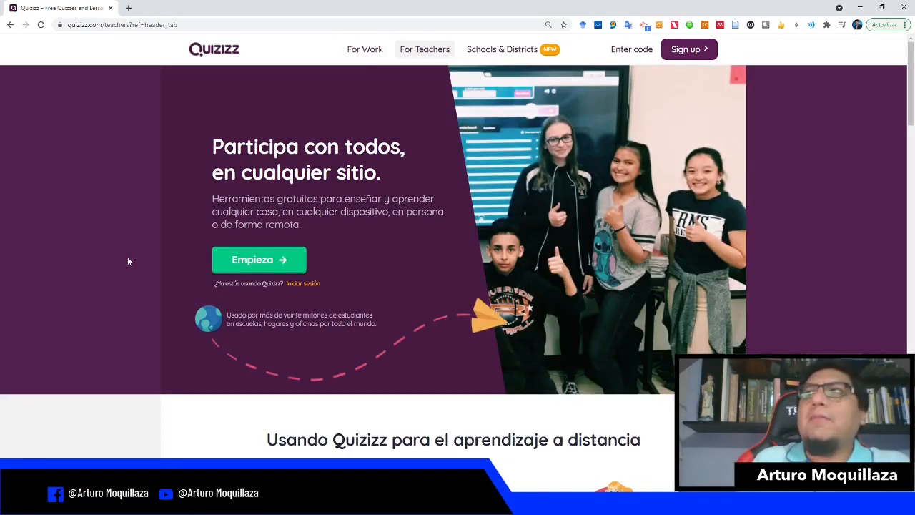
scroll(128, 261, down, 4)
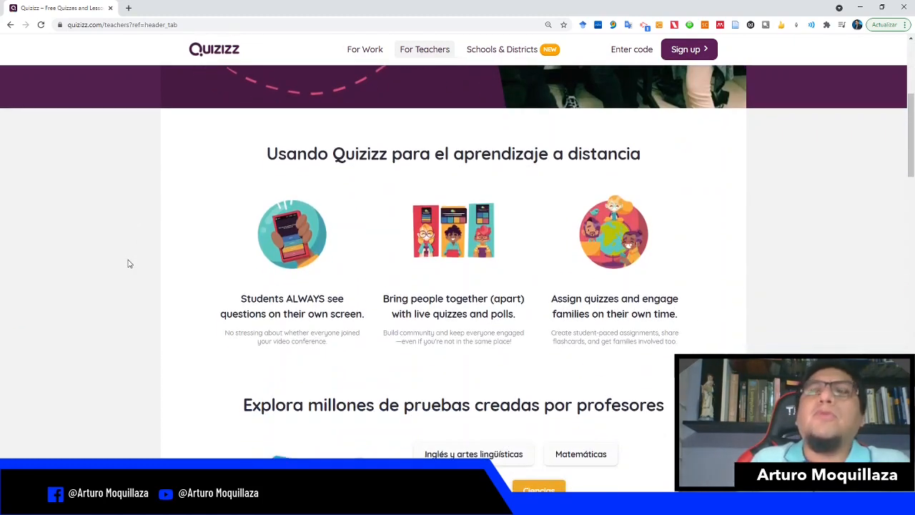
scroll(132, 264, down, 2)
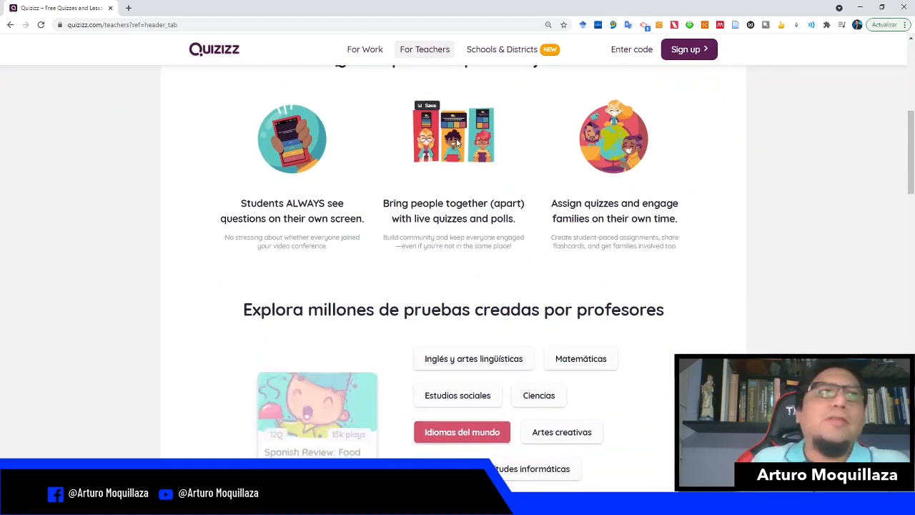
scroll(150, 289, down, 3)
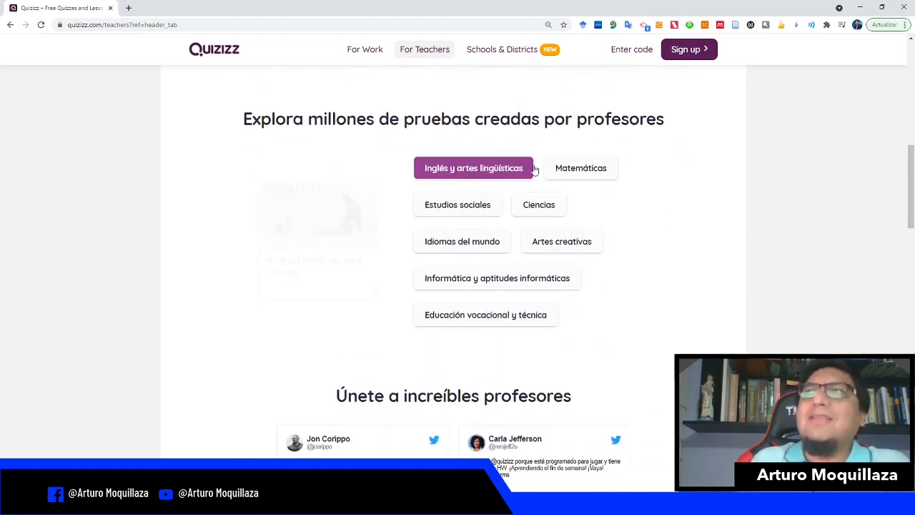
scroll(680, 286, down, 6)
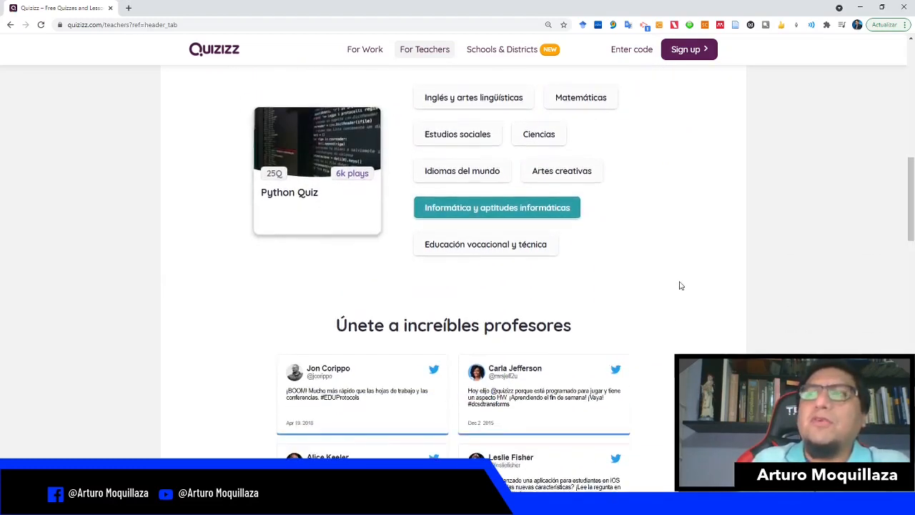
scroll(710, 287, down, 8)
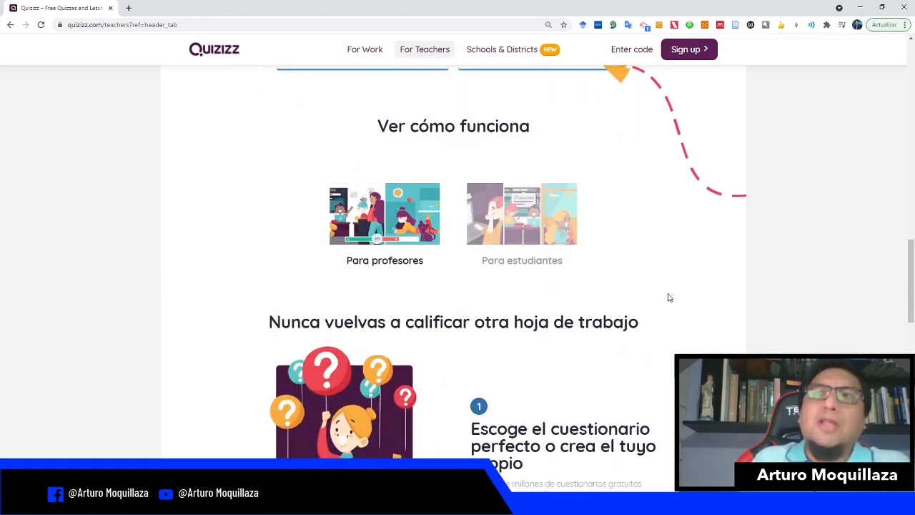
scroll(711, 303, down, 6)
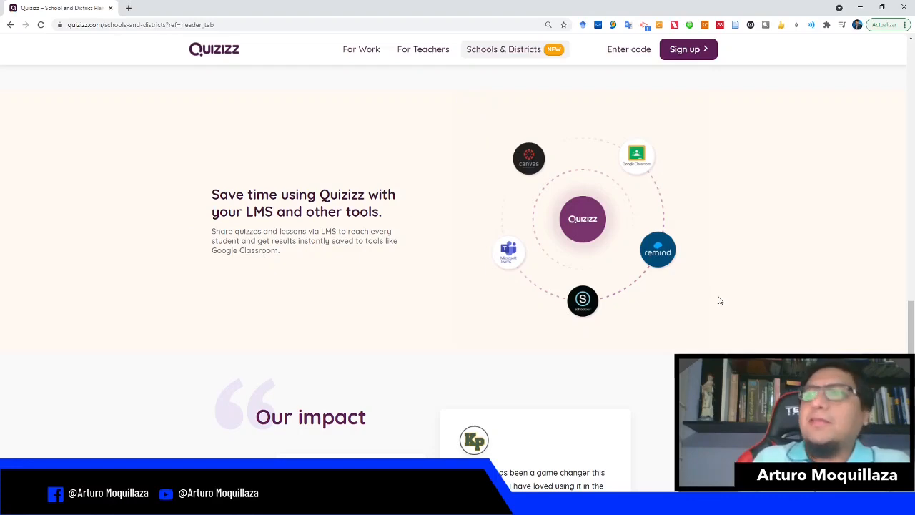
scroll(720, 307, up, 20)
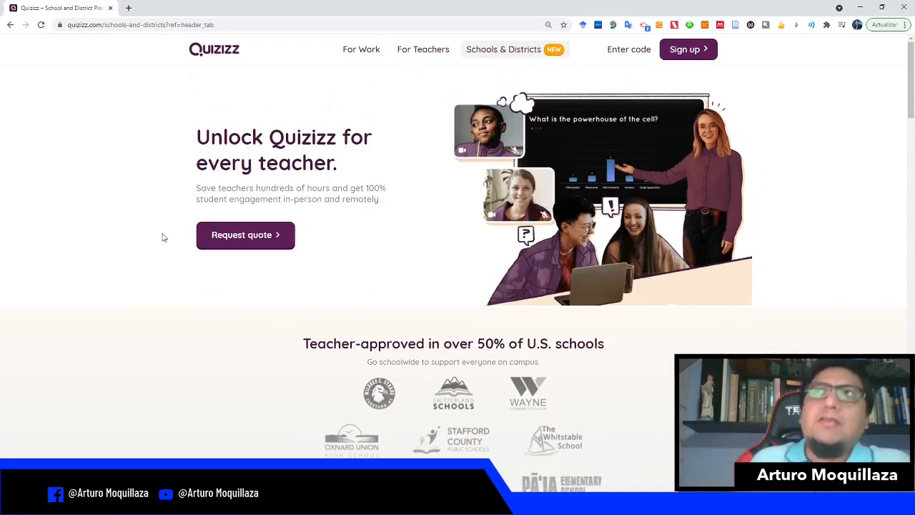
Step: Open the enter-code join page, then return to the Schools & Districts page
click(633, 50)
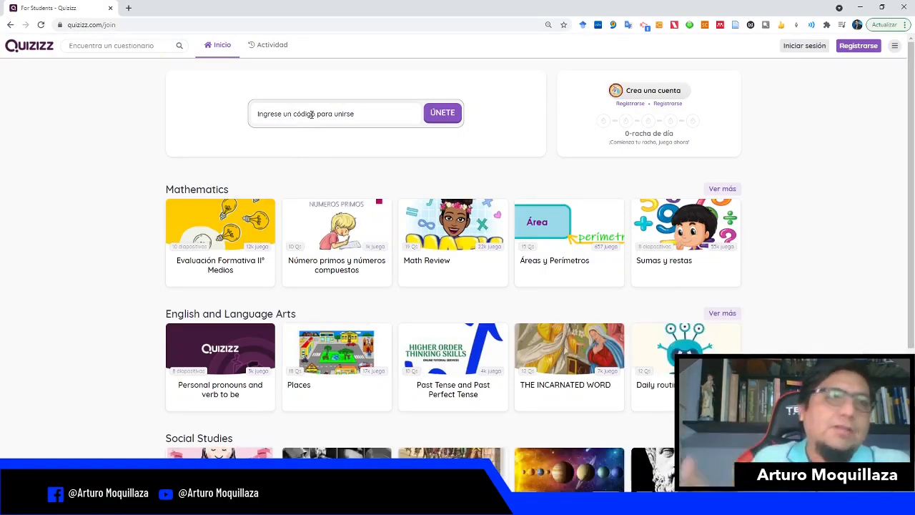
click(10, 26)
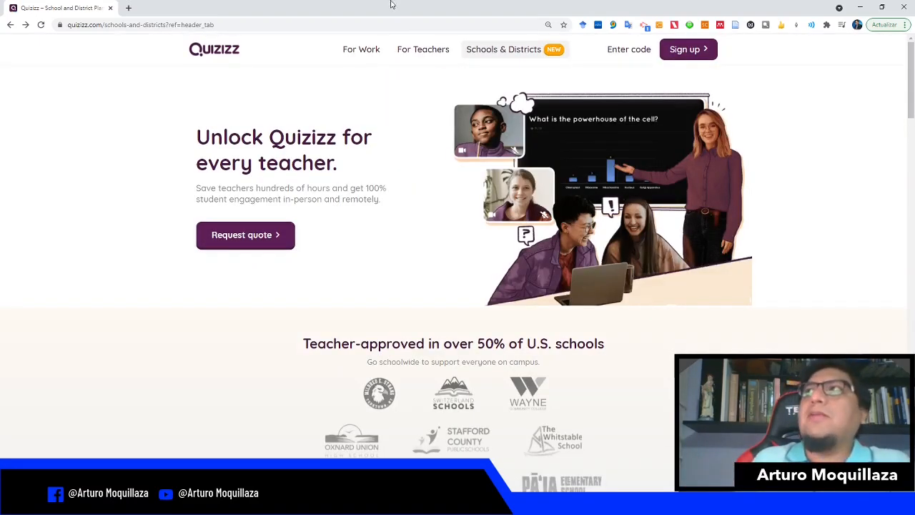
Step: Sign up for a free account using the Microsoft school account and accept the requested permissions
click(688, 57)
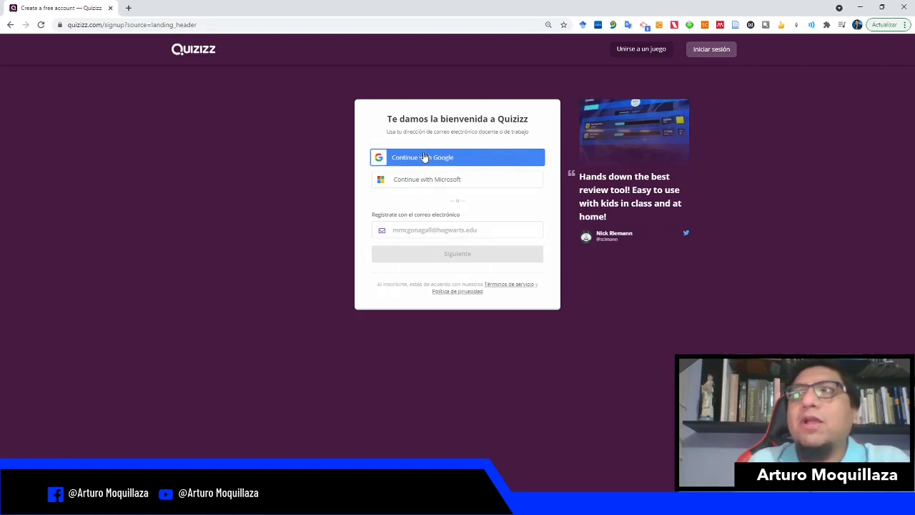
click(406, 232)
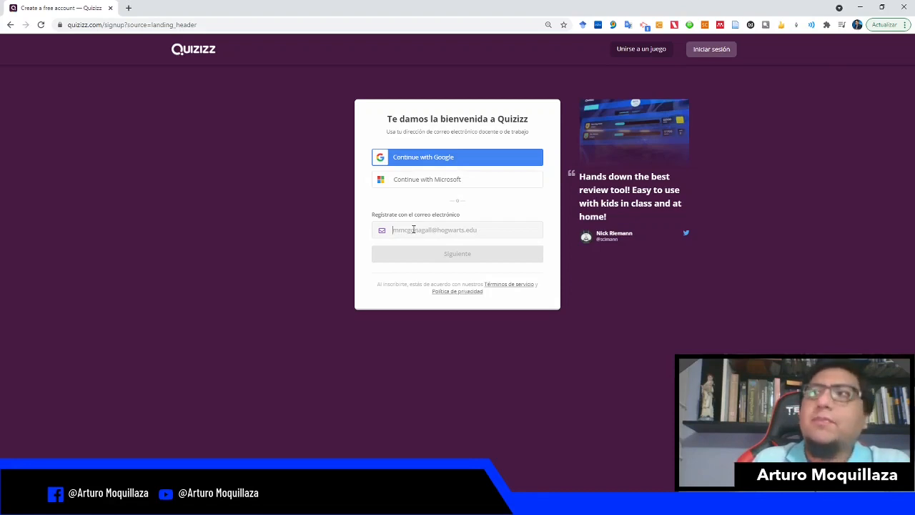
click(422, 184)
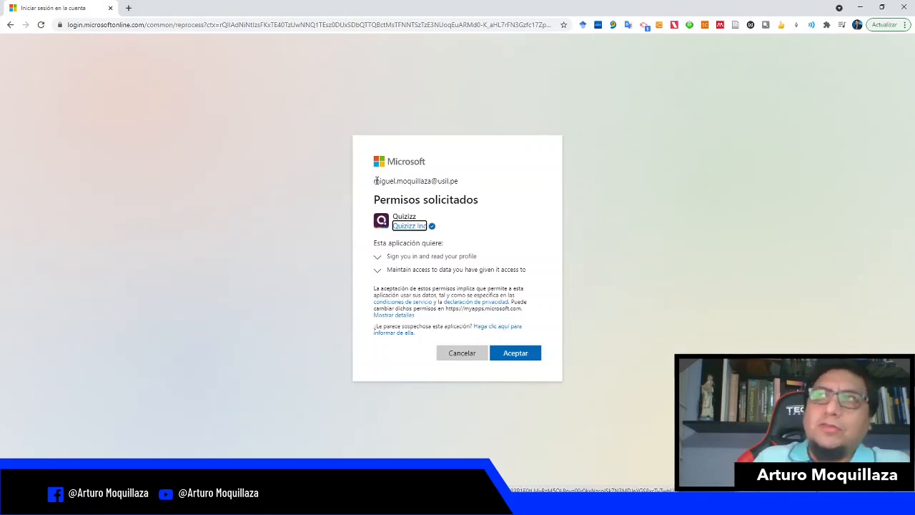
drag(375, 181, 459, 186)
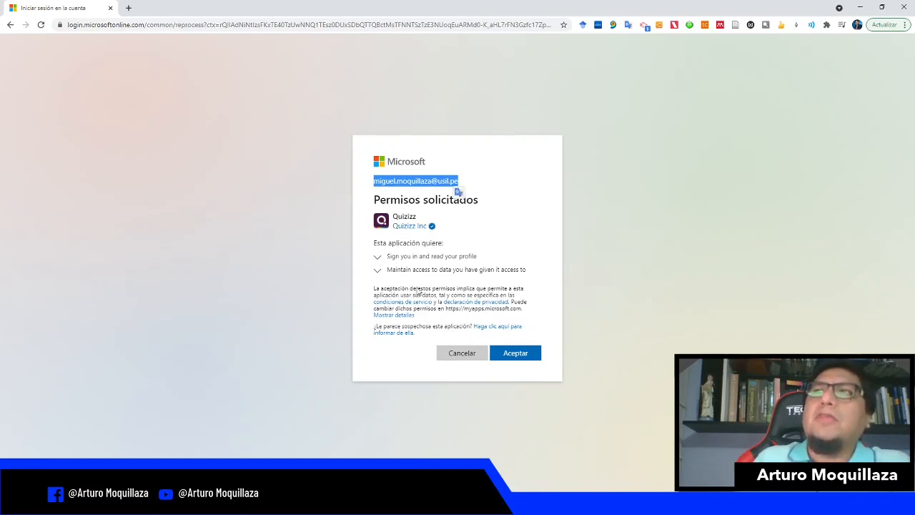
click(516, 352)
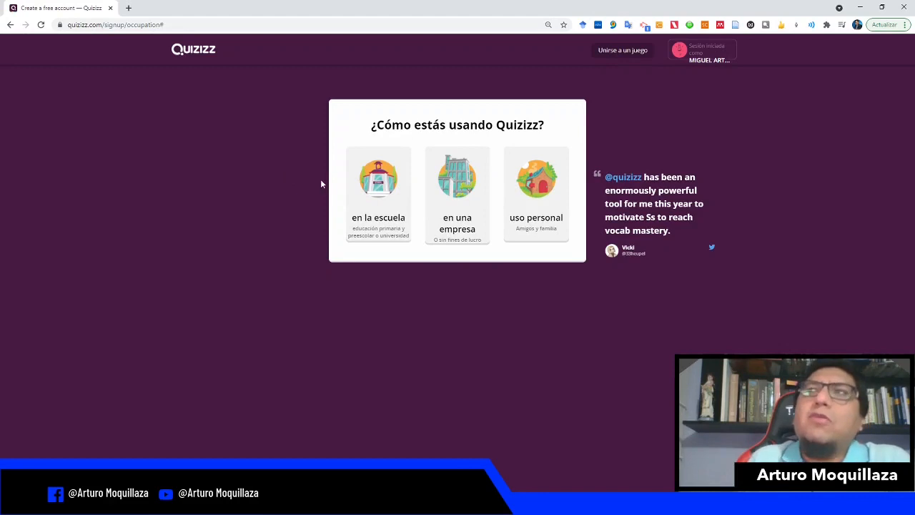
Step: Specify that Quizizz will be used at school, with the role of teacher (Profesor)
click(394, 224)
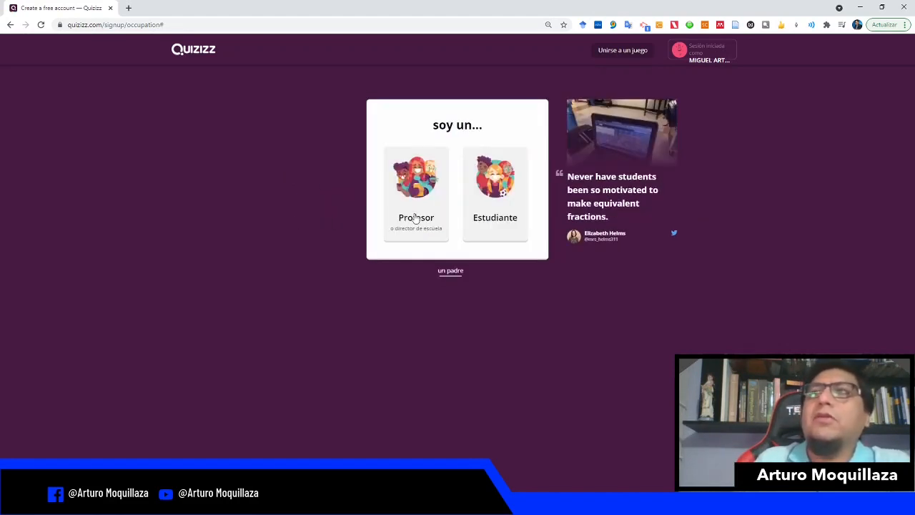
click(416, 218)
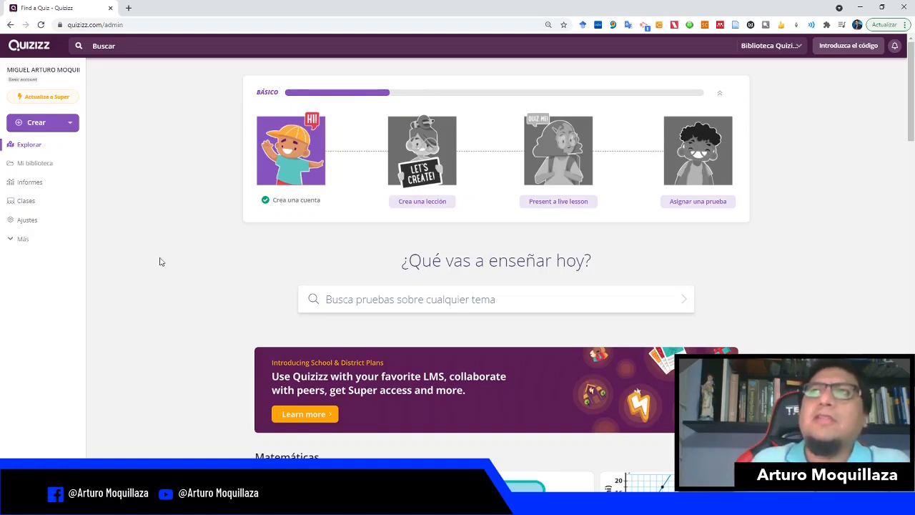
Step: Start creating a new quiz (Cuestionario) named "Mi primer cuestionario"
scroll(200, 226, down, 4)
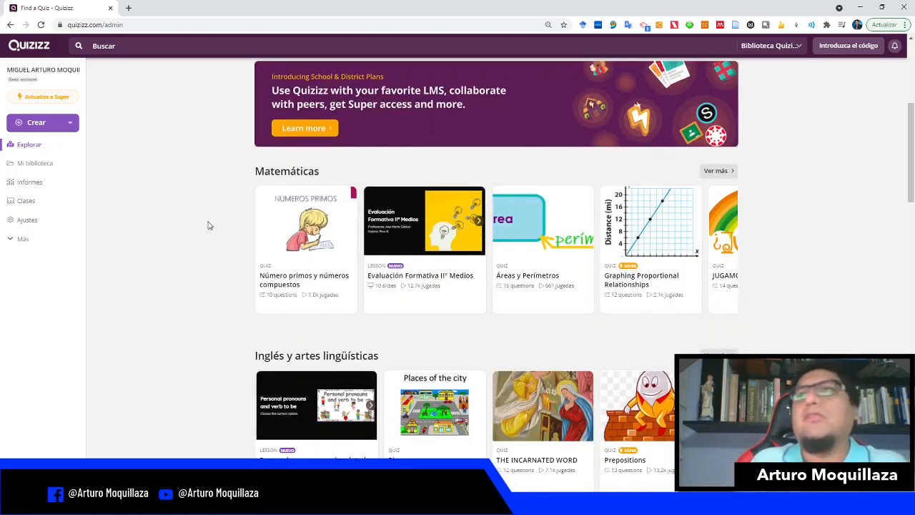
scroll(209, 226, down, 5)
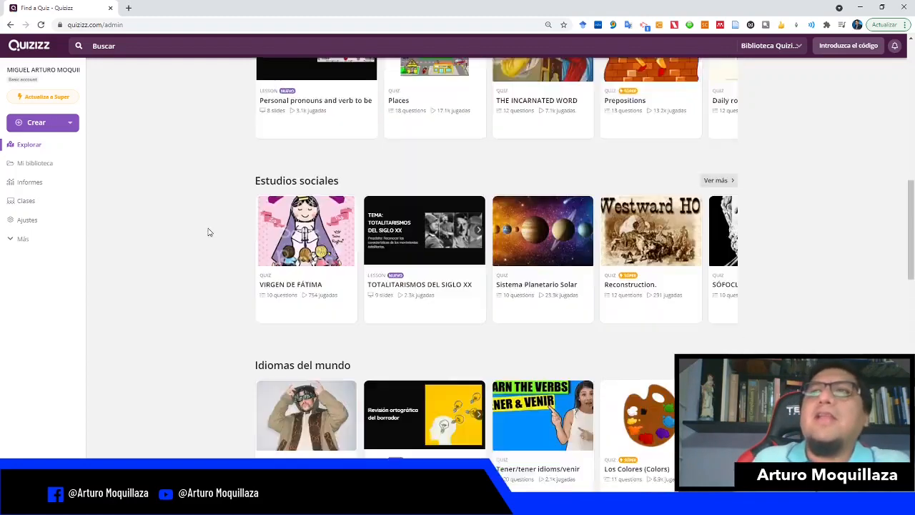
scroll(209, 231, up, 9)
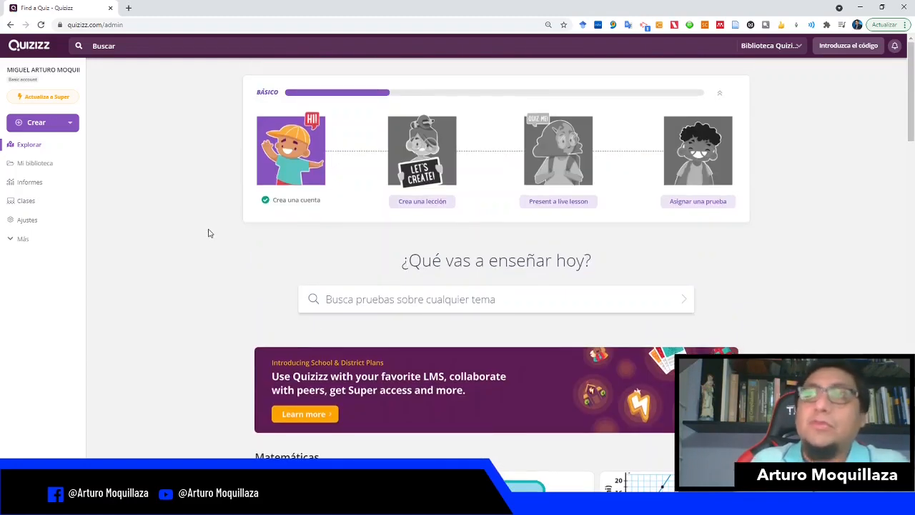
click(43, 126)
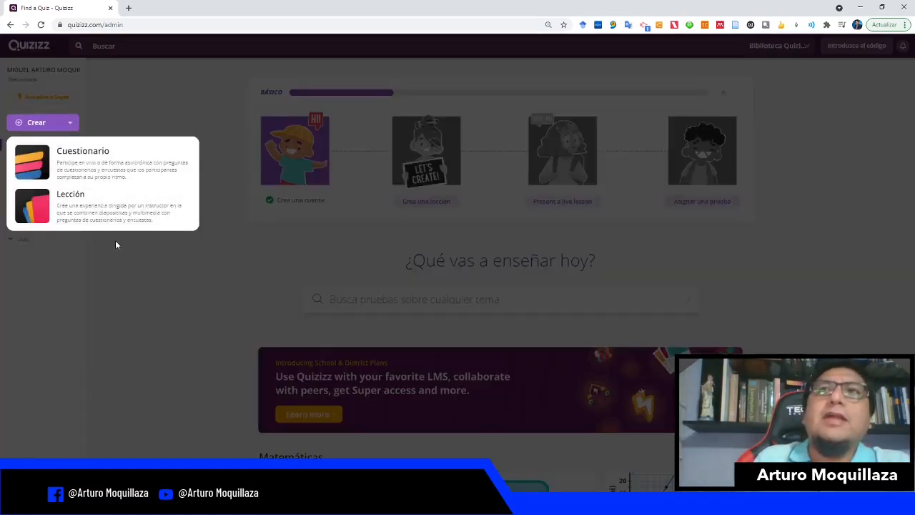
click(88, 174)
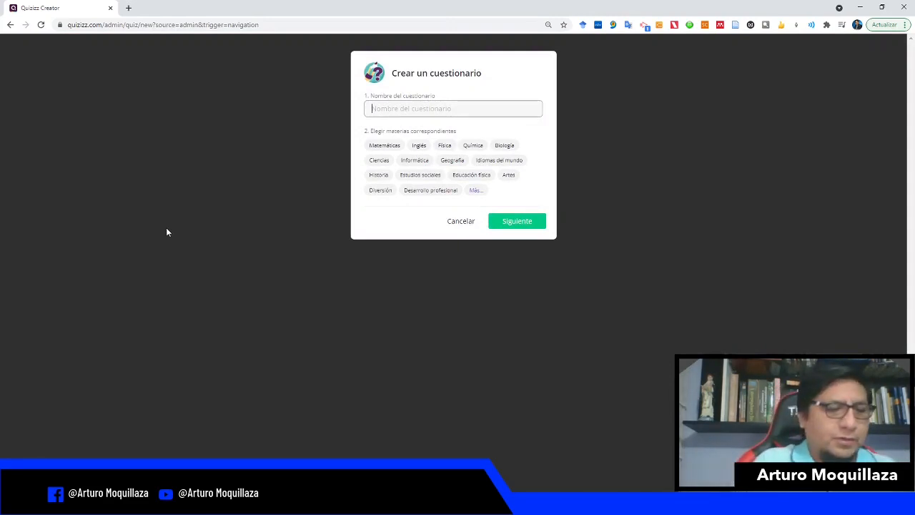
text(Mi primer cuestionario)
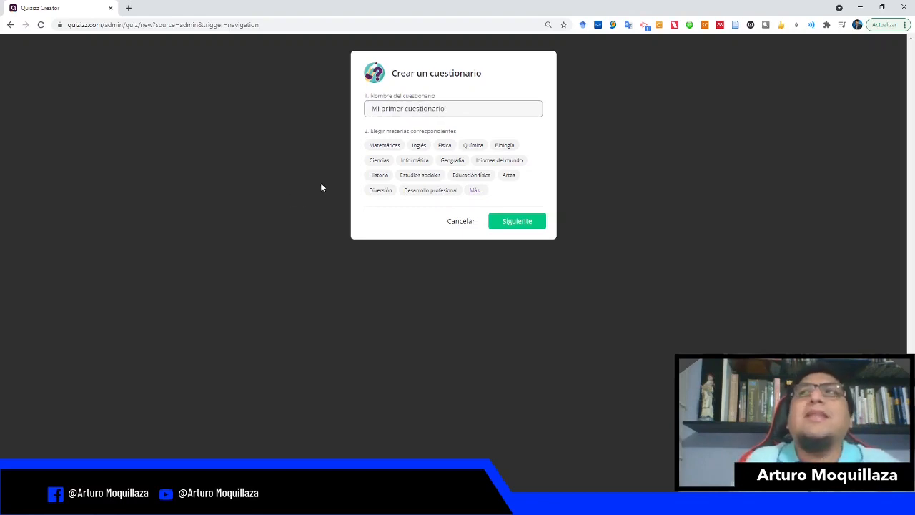
Step: Assign the subject Tecnología educativa to the quiz and continue to the quiz editor
click(382, 147)
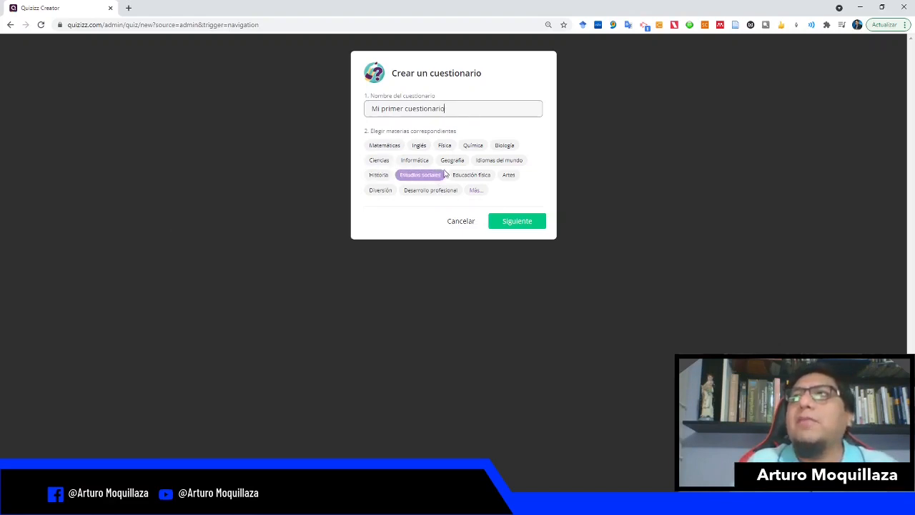
click(476, 190)
click(455, 207)
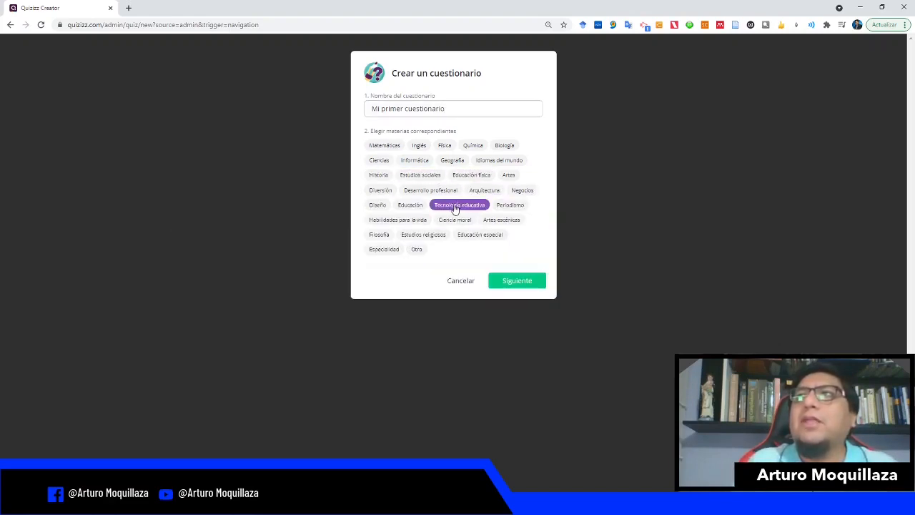
click(504, 282)
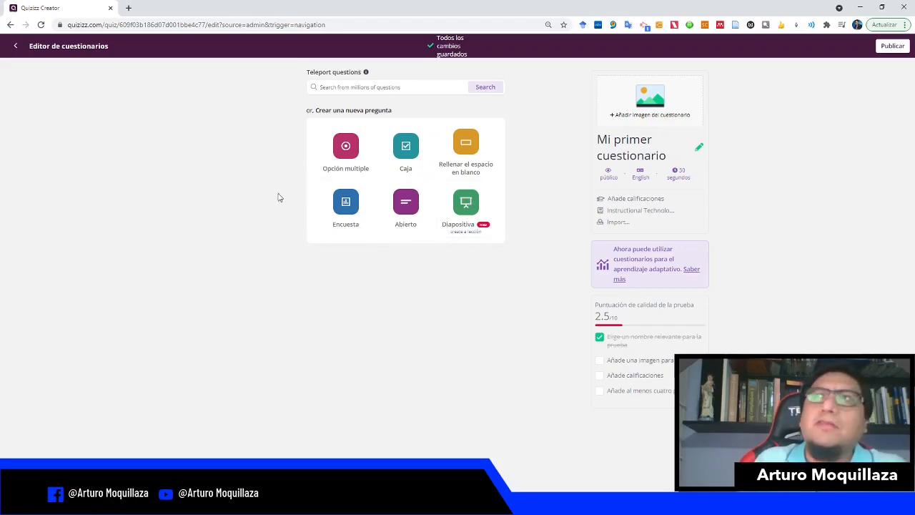
Step: Add a multiple-choice question with the question text "4+4=8"
click(348, 155)
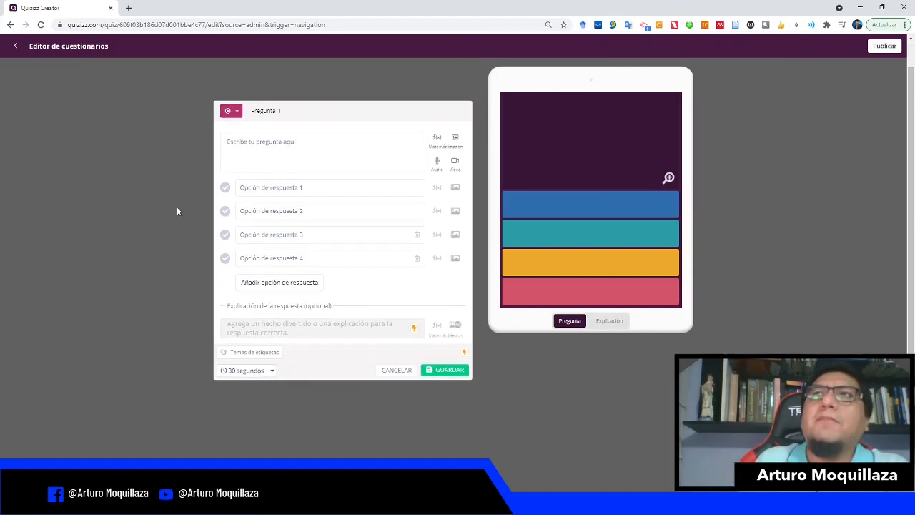
click(250, 146)
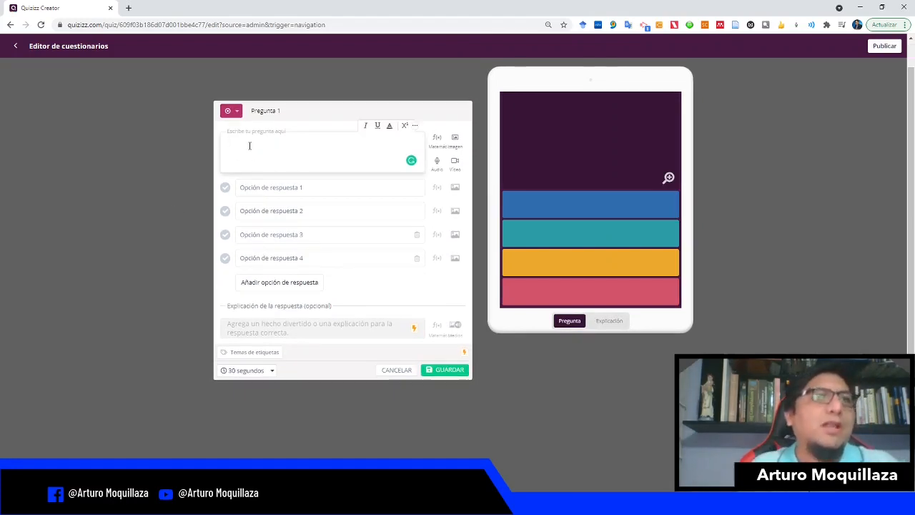
key(alt+Tab)
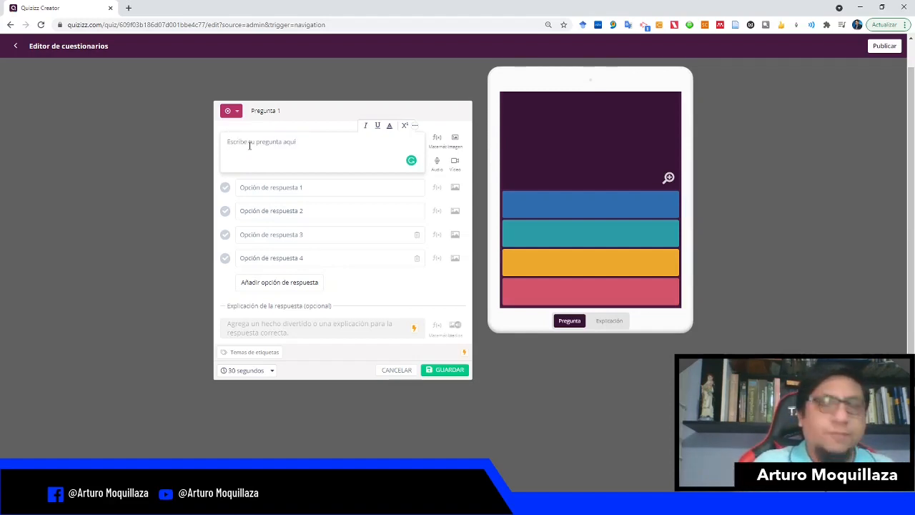
text(¿Es vbe)
key(BackSpace)
key(BackSpace)
key(BackSpace)
key(BackSpace)
key(BackSpace)
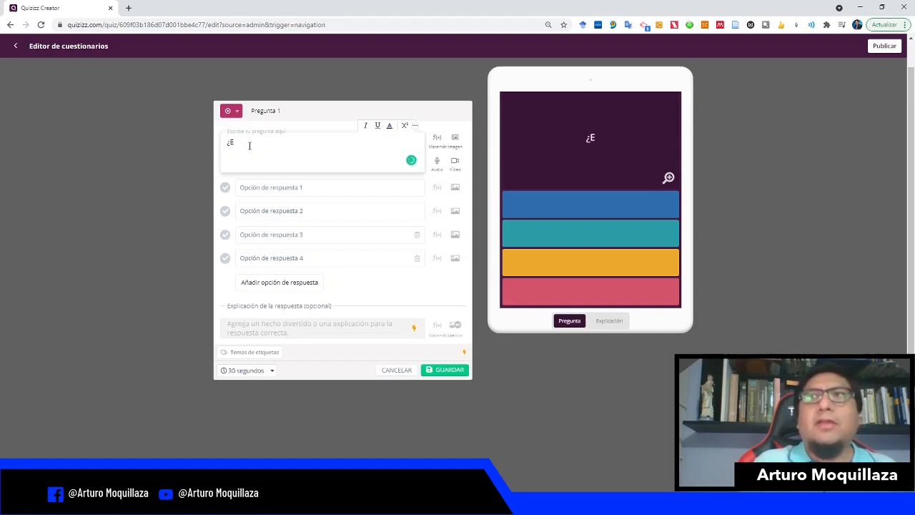
key(BackSpace)
key(BackSpace)
text(4+4)
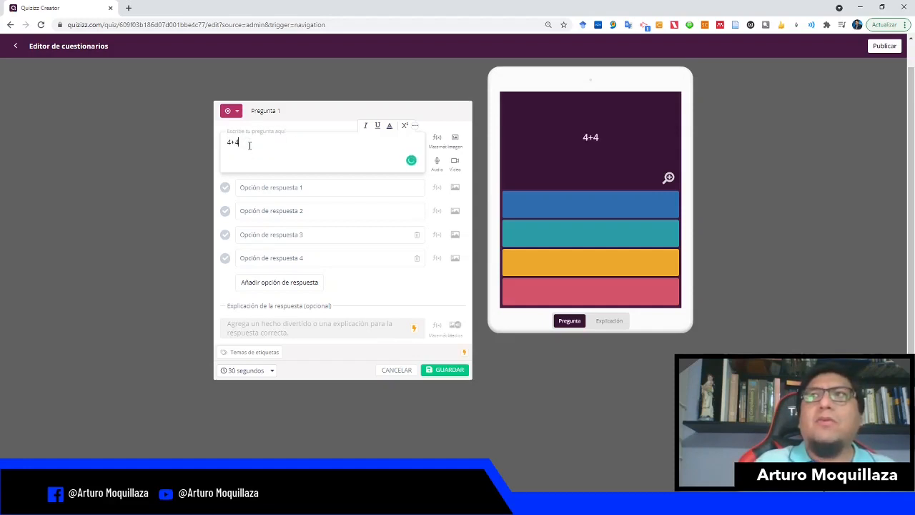
text(=)
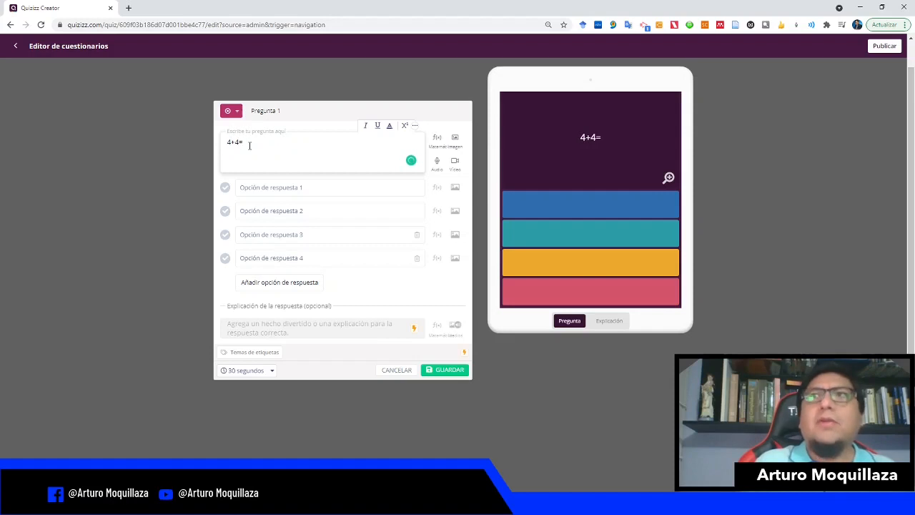
text(8)
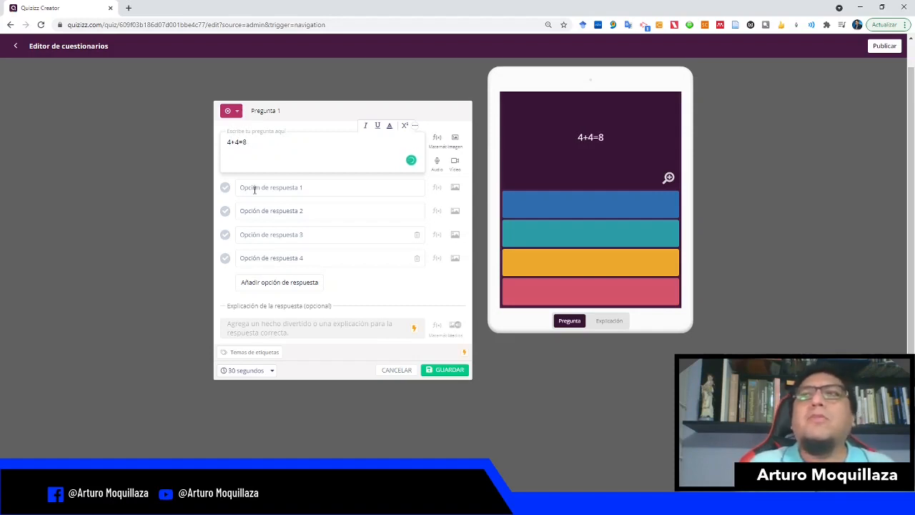
Step: Enter the answer options "Verdadero" and "Falso" and mark Verdadero as the correct answer
click(254, 190)
text(Ver)
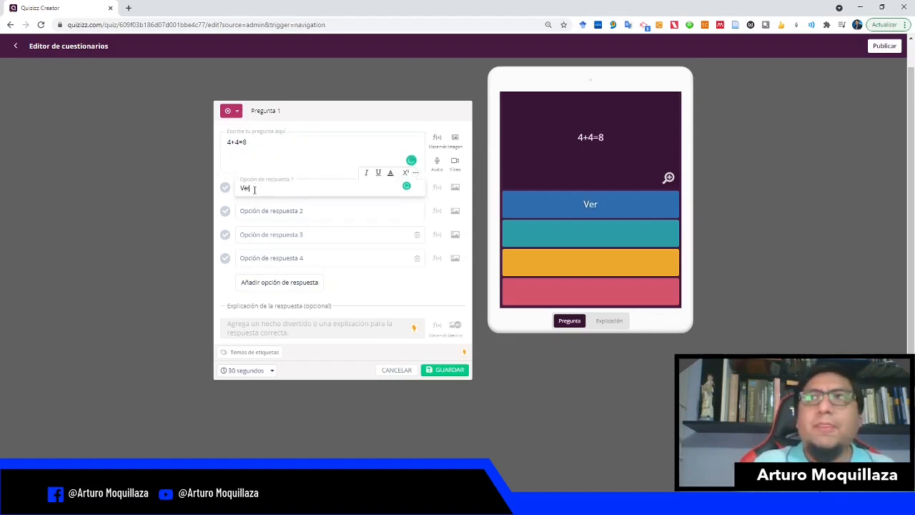
text(dadero)
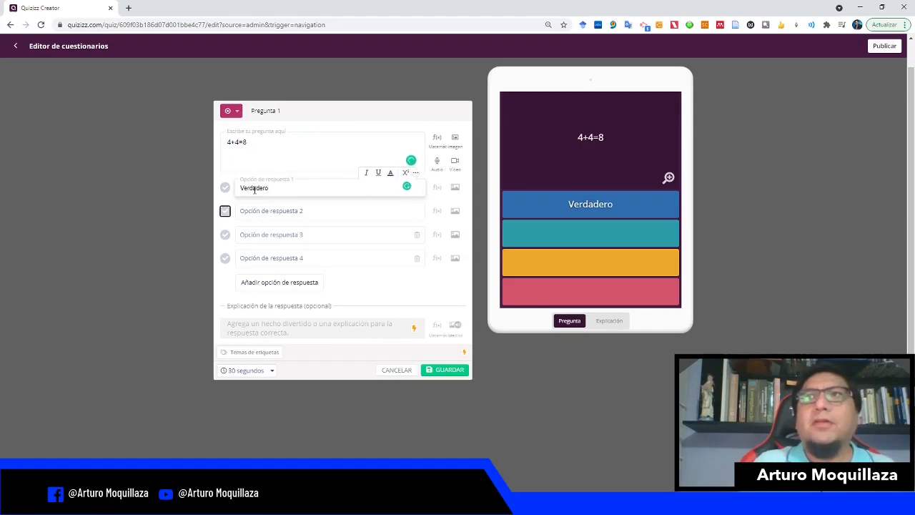
click(263, 213)
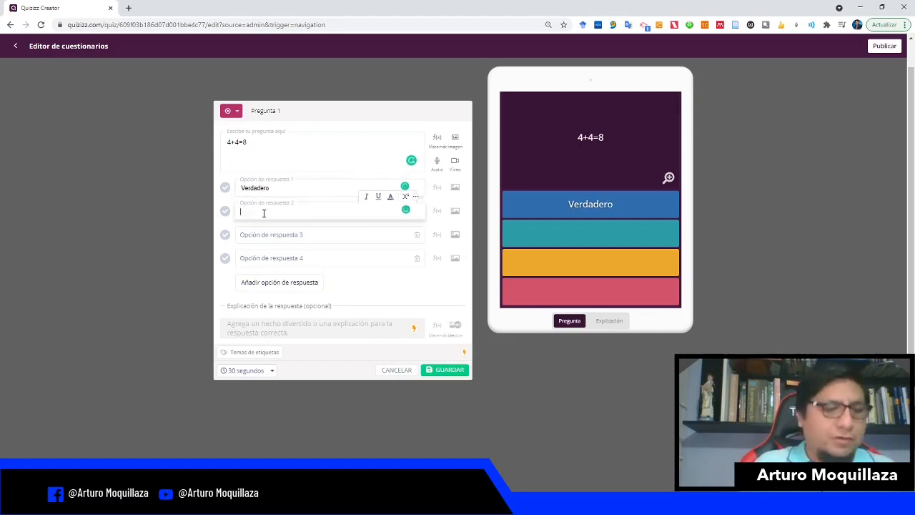
text(Falso)
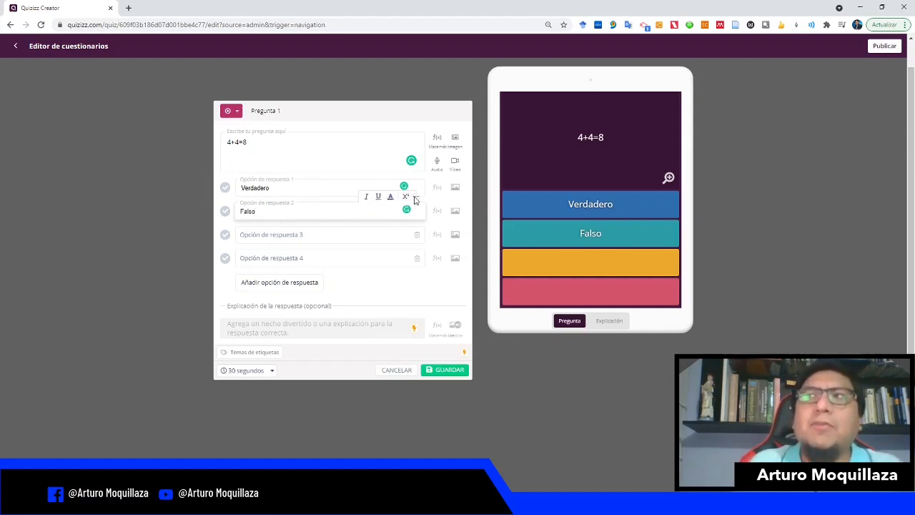
click(383, 290)
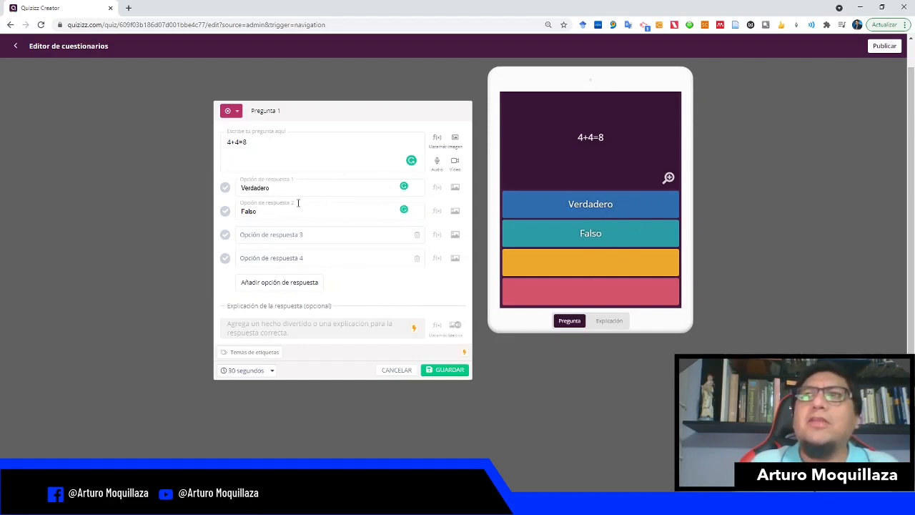
click(225, 189)
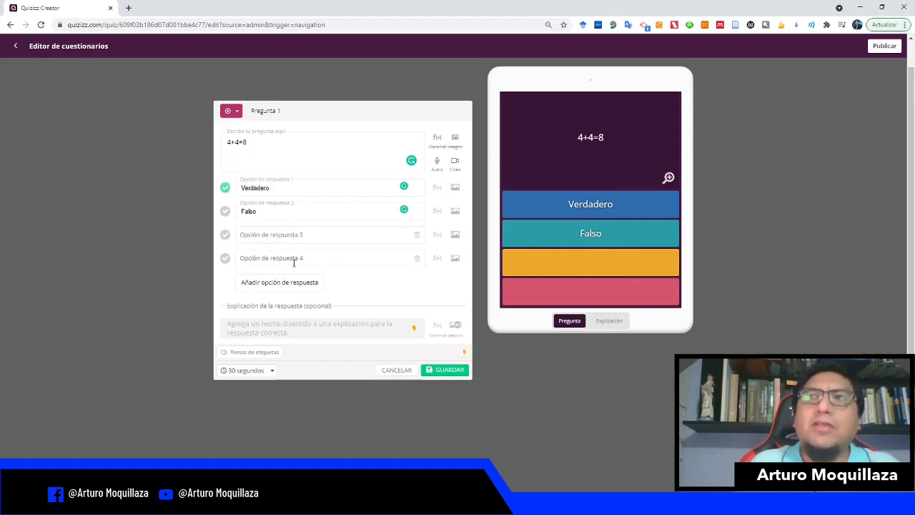
Step: Delete the two empty answer options, set the time limit to 20 segundos and save the question
click(417, 238)
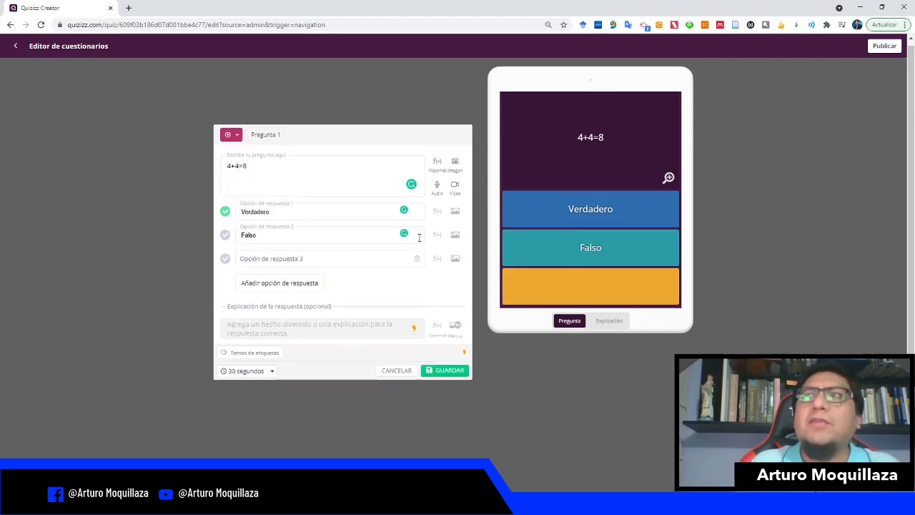
click(417, 258)
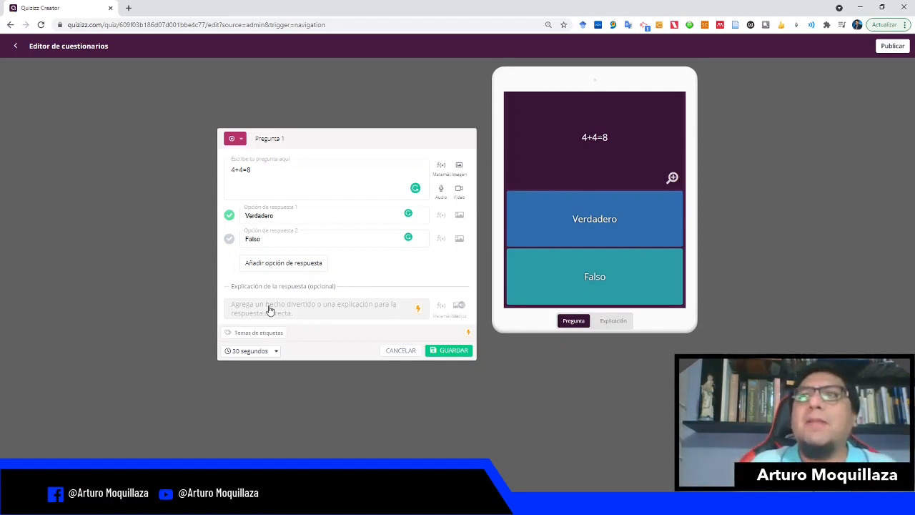
click(276, 351)
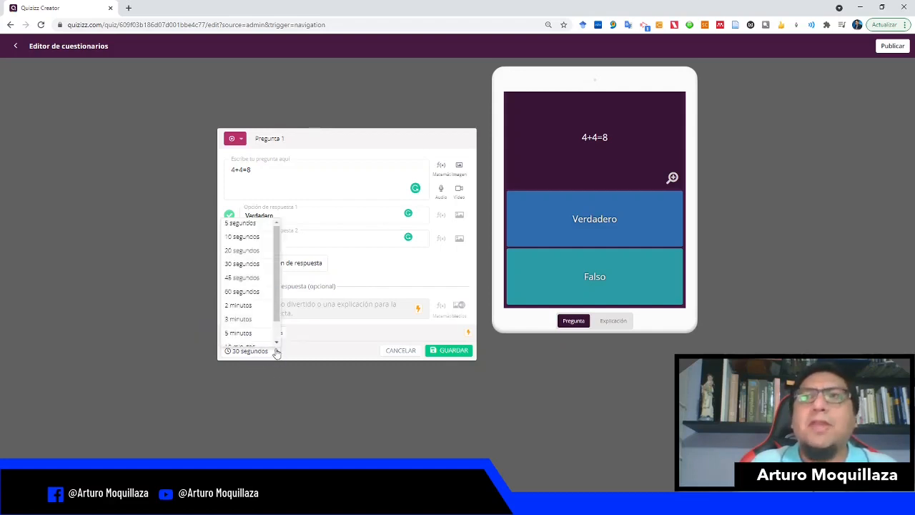
click(260, 256)
click(439, 352)
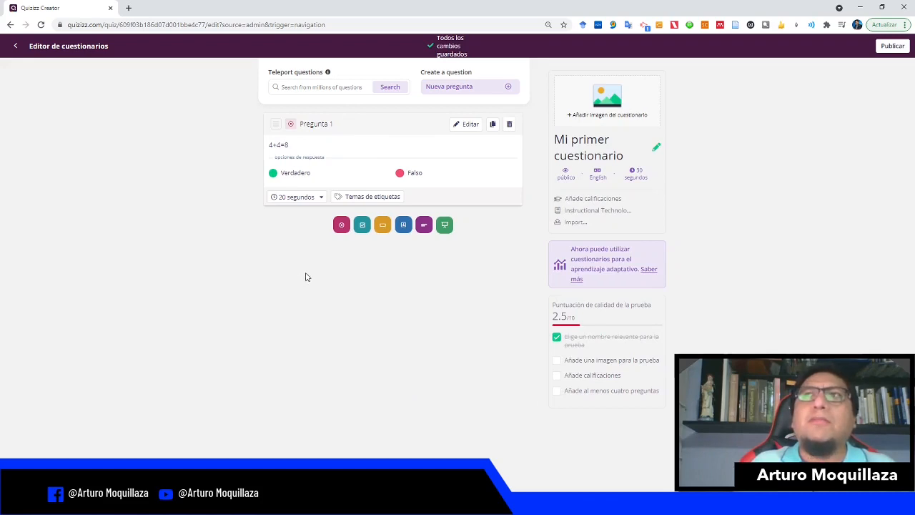
Step: Add a second multiple-choice question reading "Los tres componentes de un sistema informático son Software, Hardware y Usuarios"
click(341, 225)
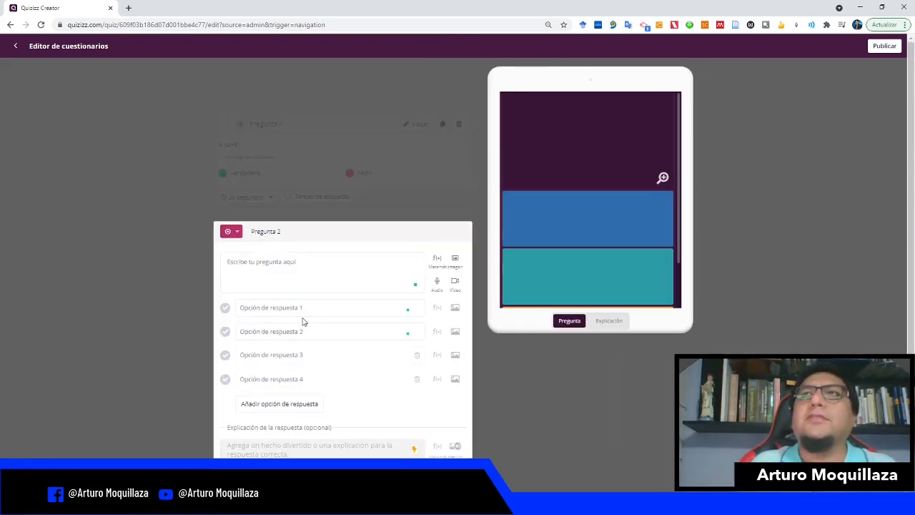
click(278, 120)
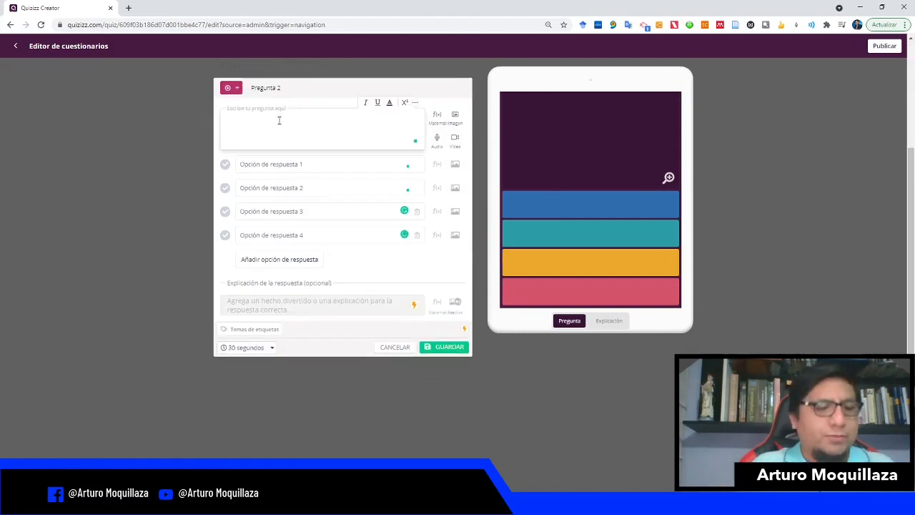
text(L)
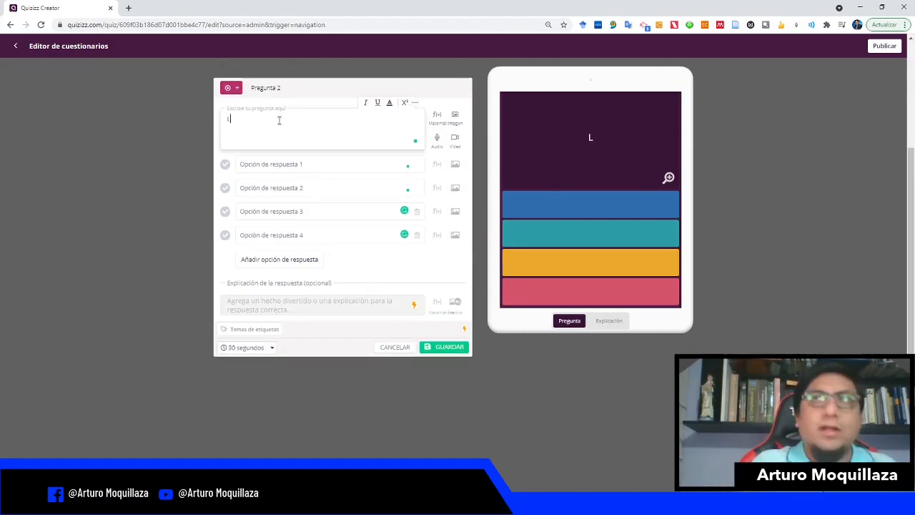
text(os tres co)
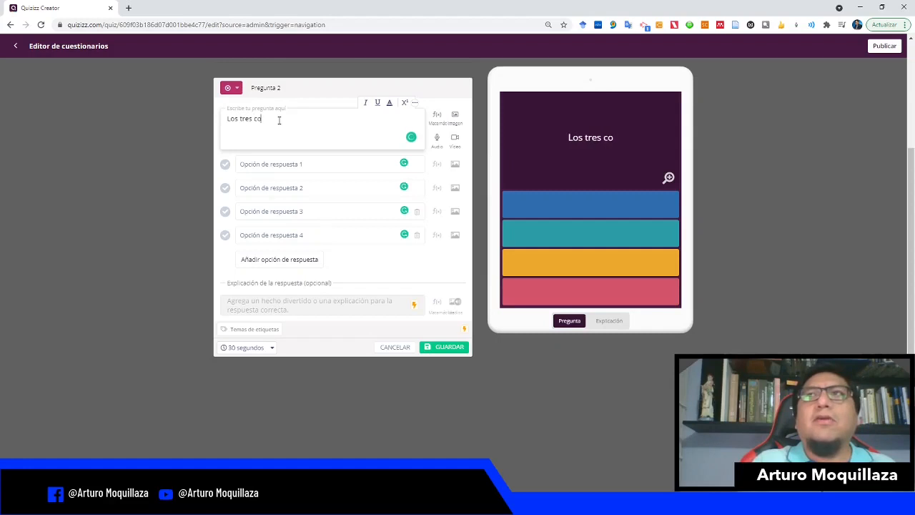
text(mponentes de)
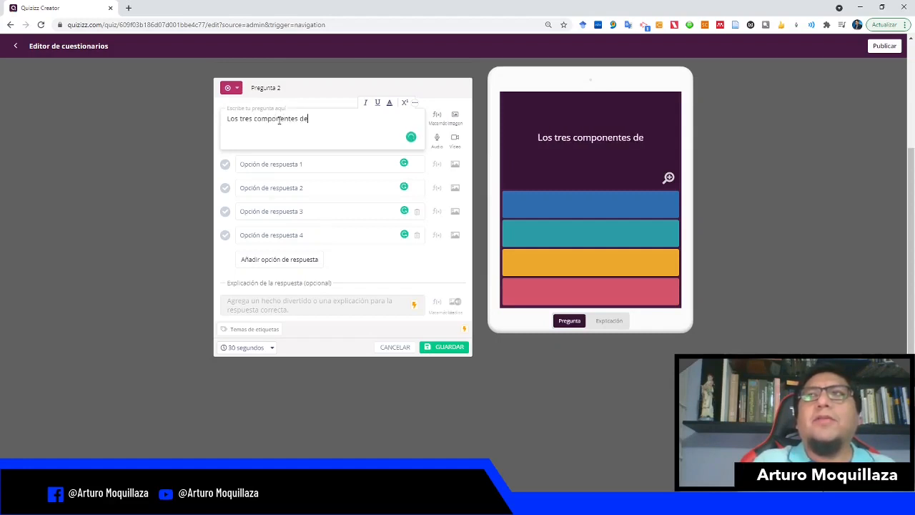
text( un sistema)
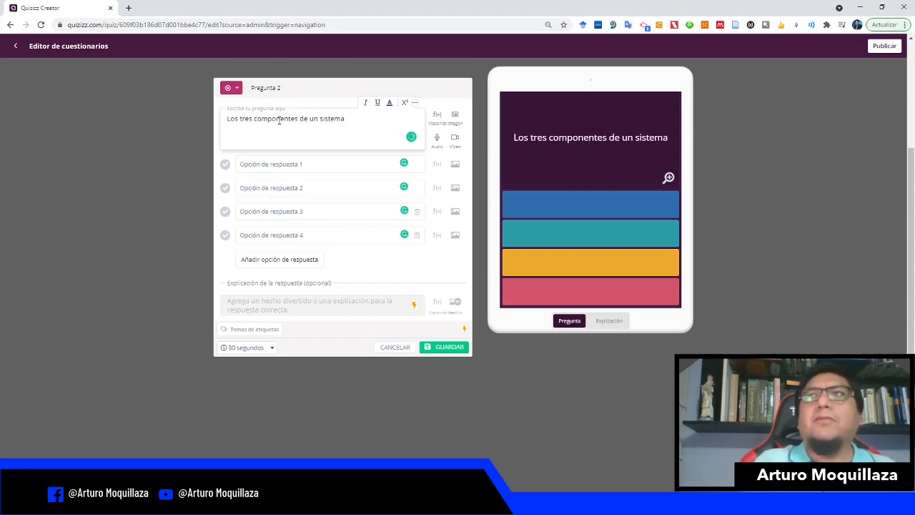
text( informático)
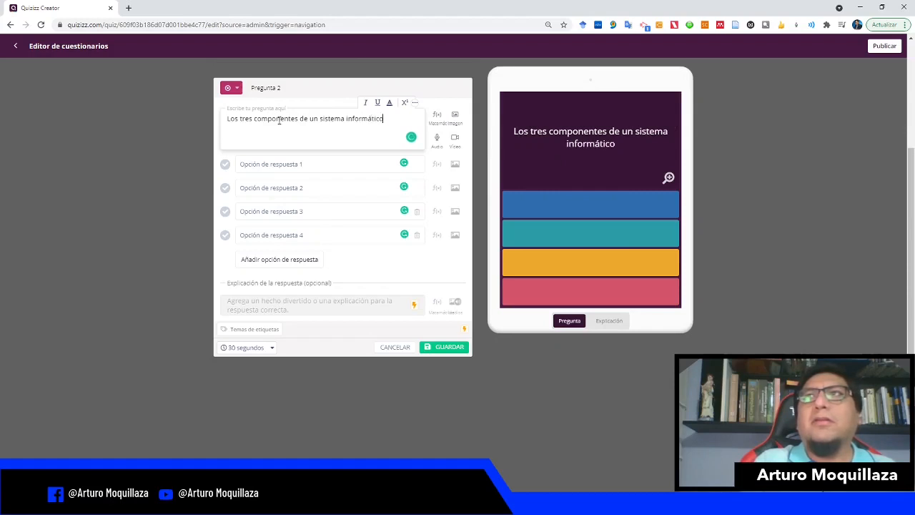
text( son)
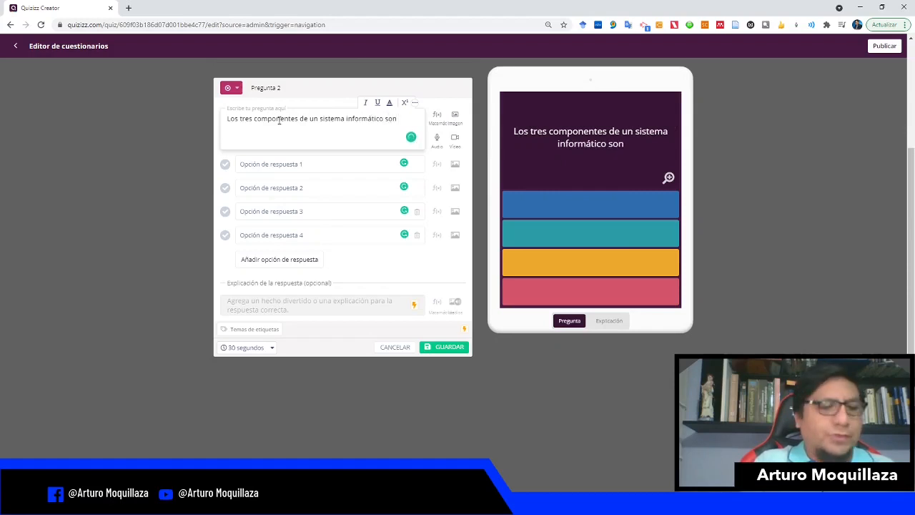
text( Softwar)
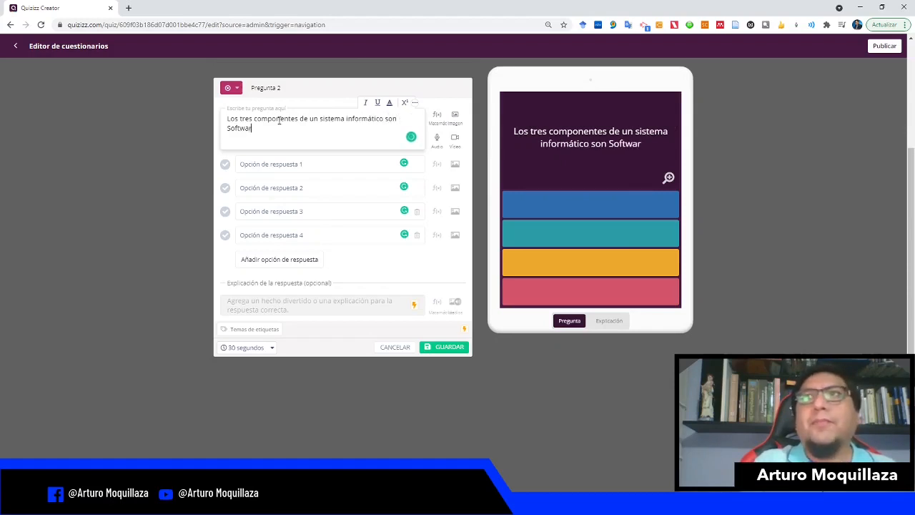
text(e, Harda)
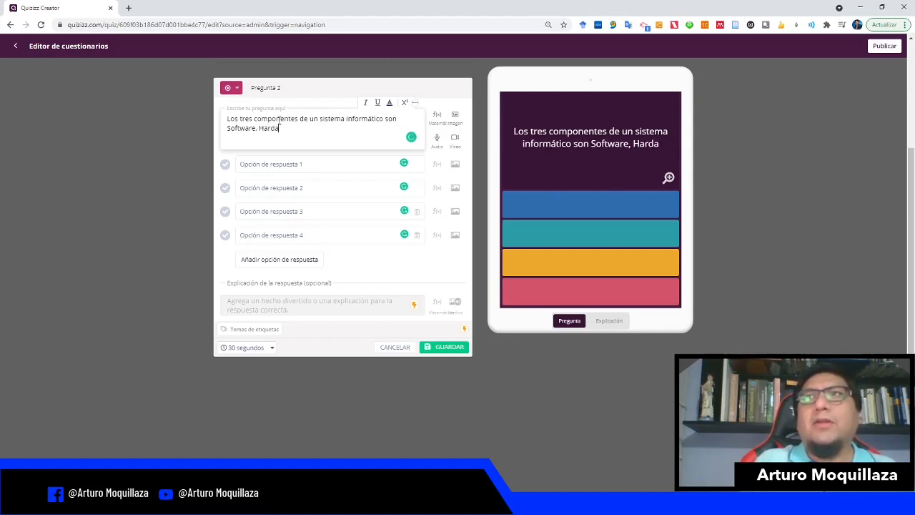
key(BackSpace)
text(ware y Su)
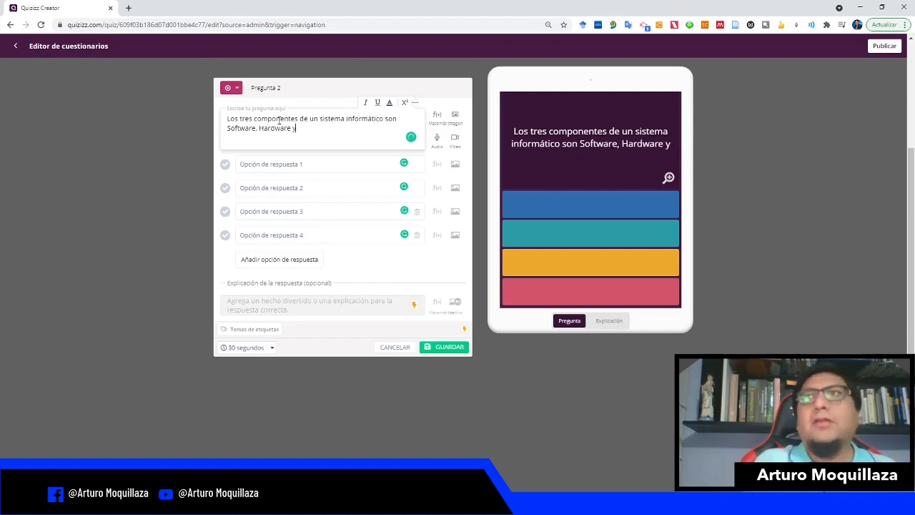
key(BackSpace)
key(BackSpace)
text(Usuarios)
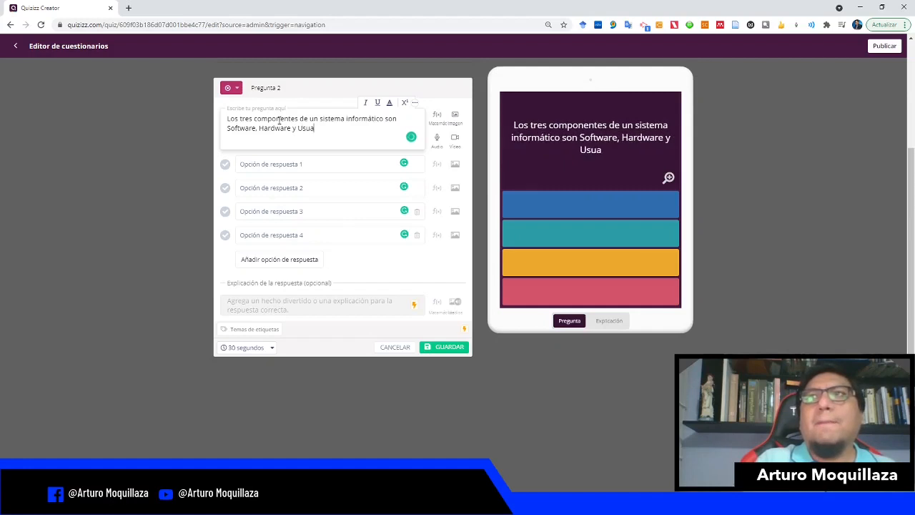
Step: Enter the answer options "Verdadero" and "Falso" for the second question
click(286, 164)
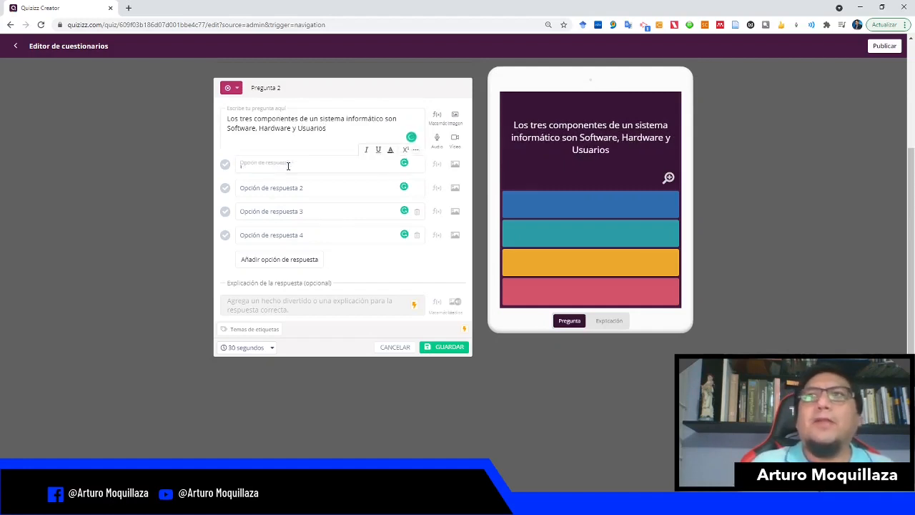
text(Verdadero)
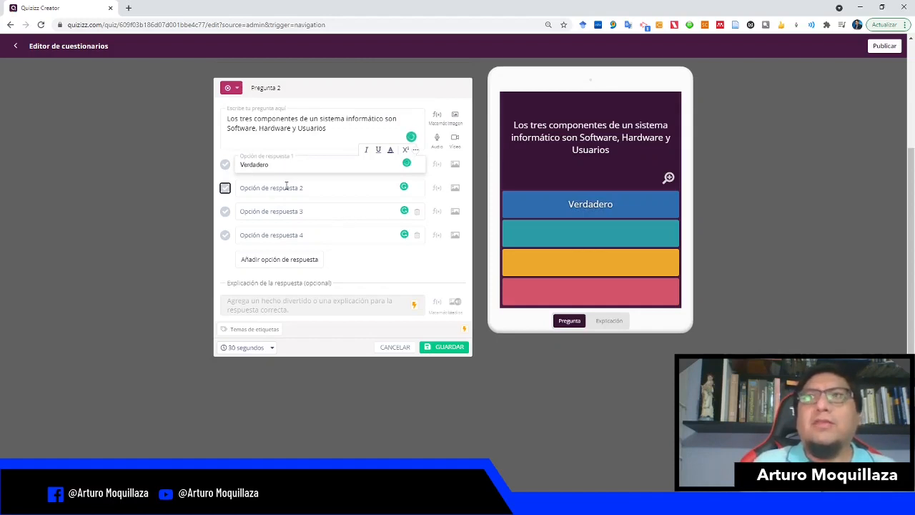
click(286, 187)
text(Falso)
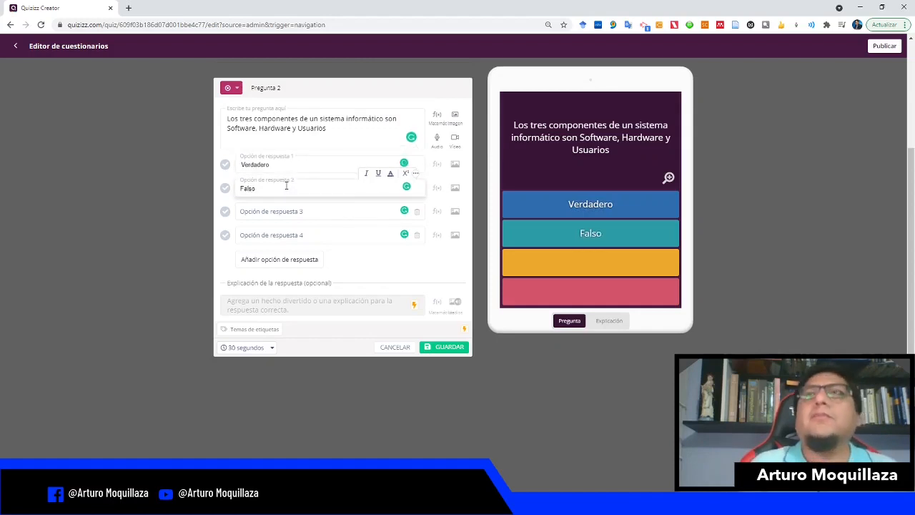
Step: Mark Verdadero as the correct answer and delete the two empty answer options
click(225, 164)
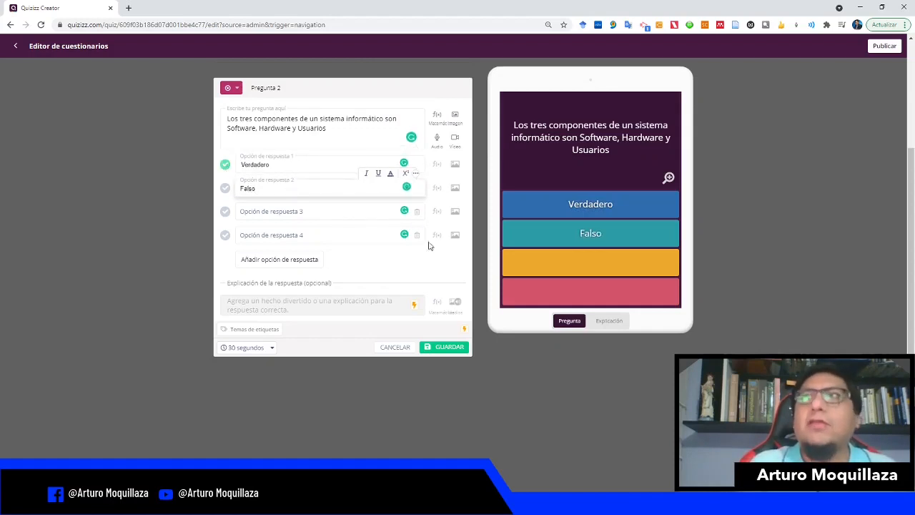
click(417, 212)
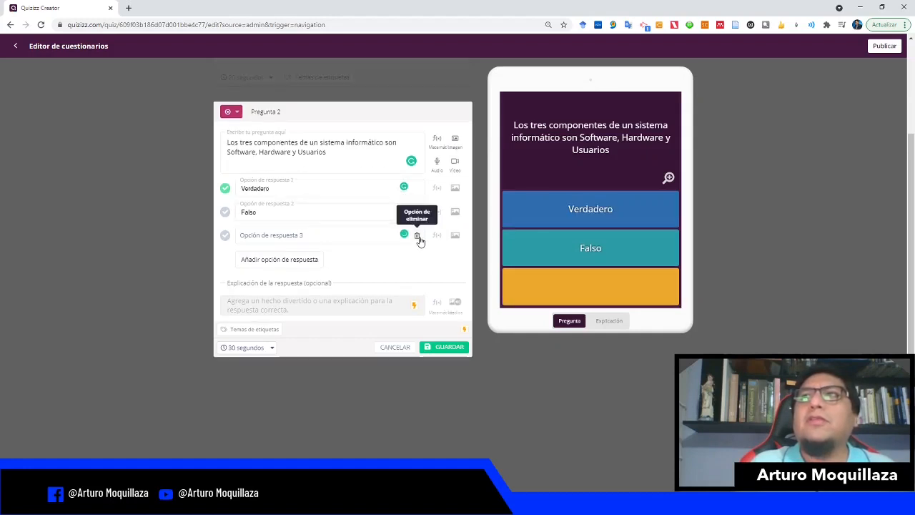
click(414, 234)
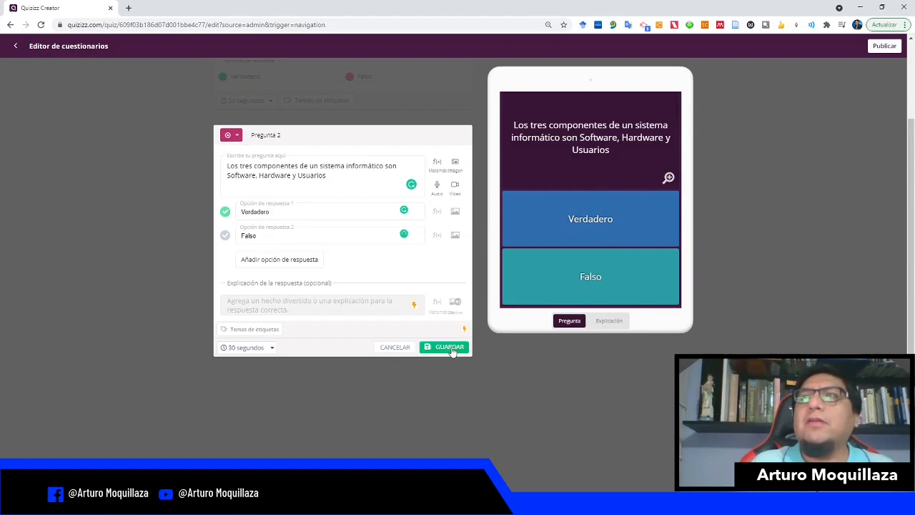
Step: Save the second question and add a third multiple-choice question reading "¿Qué significa LMS?"
click(451, 348)
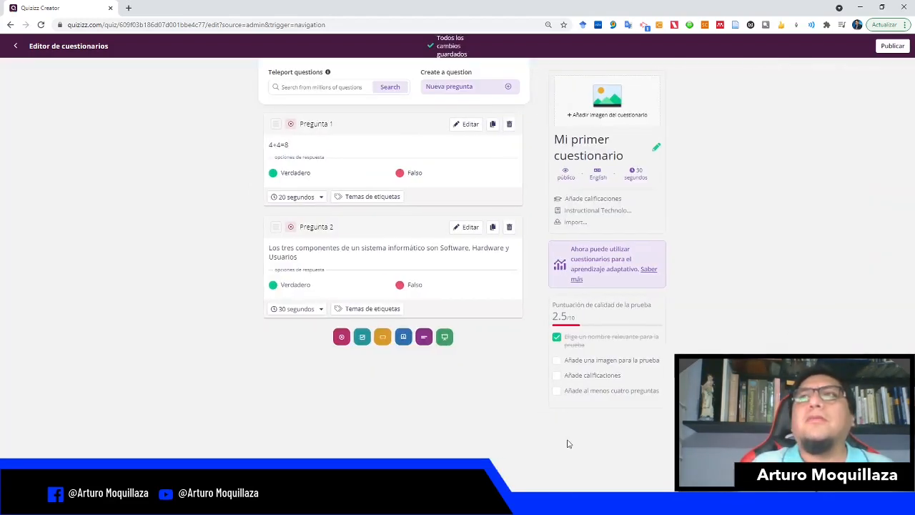
click(342, 338)
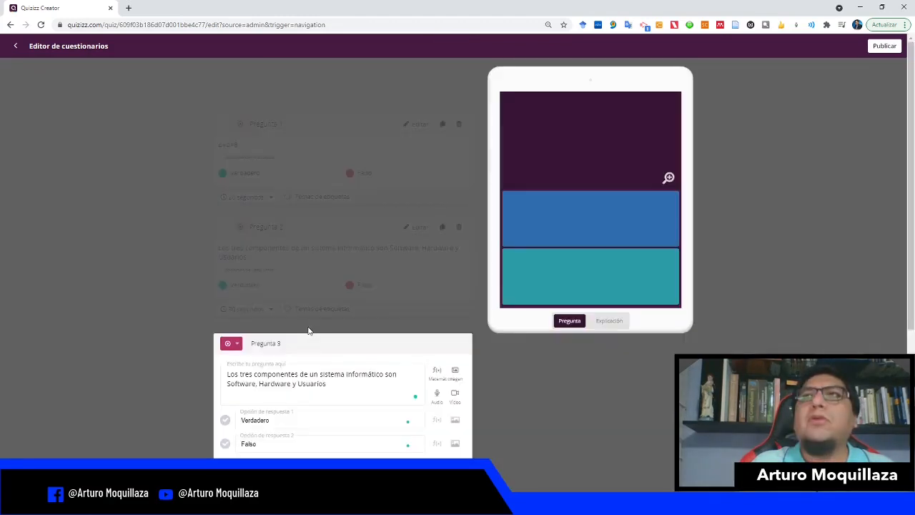
click(262, 133)
text(¿Qué s)
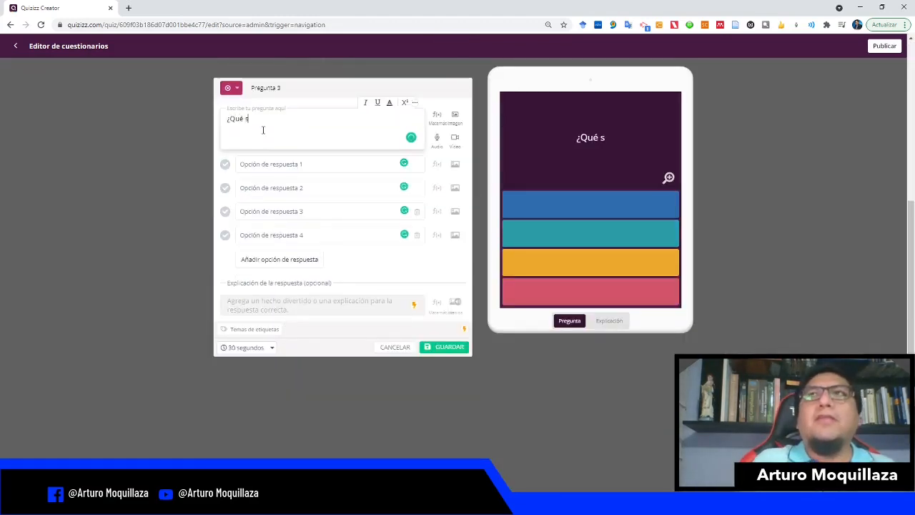
text(ing)
key(BackSpace)
key(BackSpace)
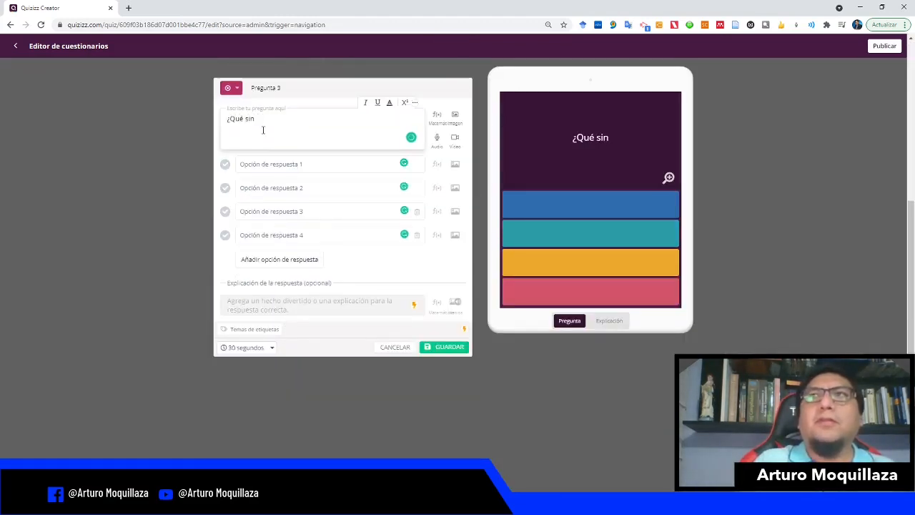
text(gnifica LMS?)
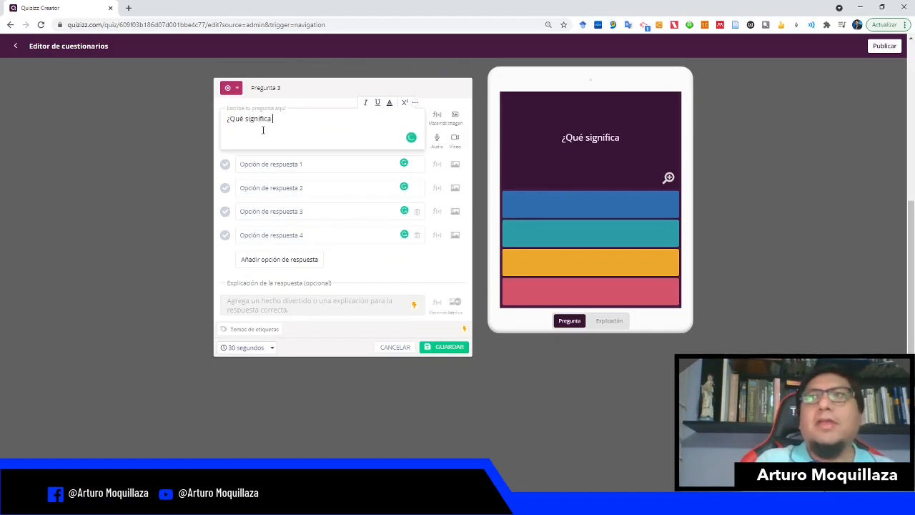
Step: Enter "Learning Monitor System" as the first answer option
click(267, 166)
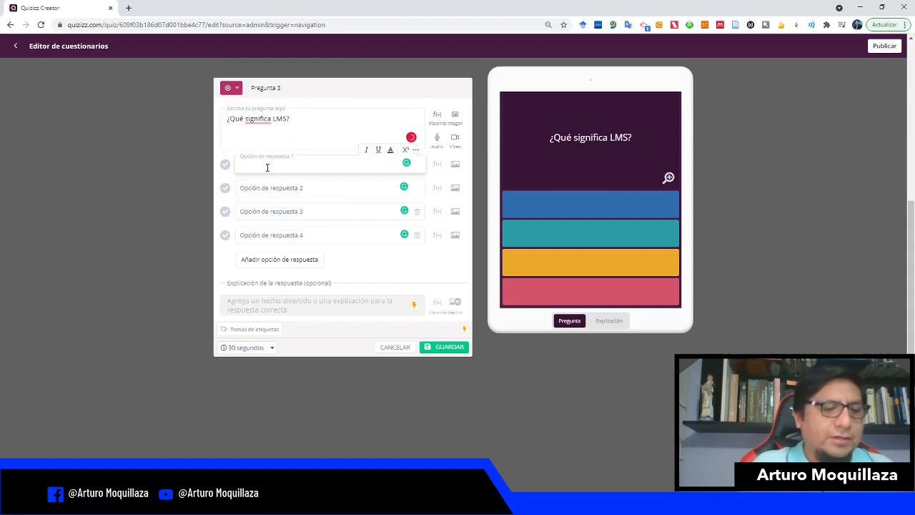
text(Learni)
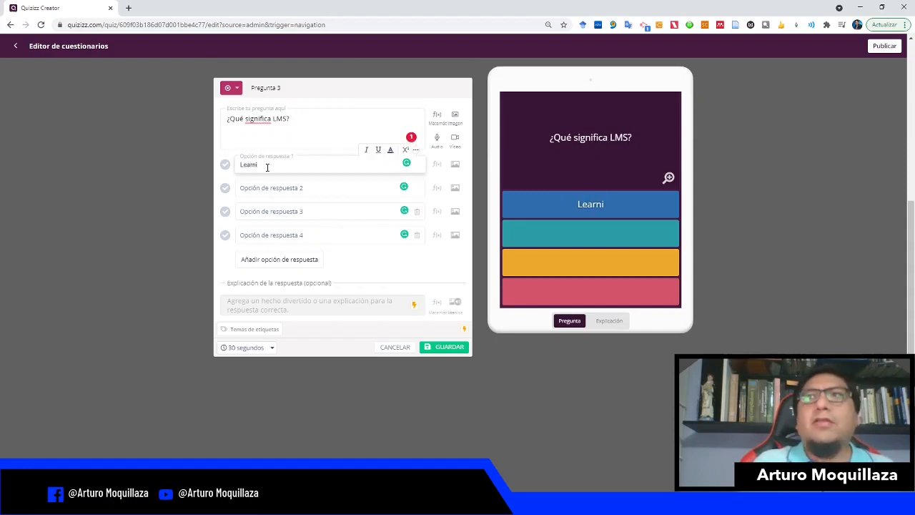
text(ng Mon)
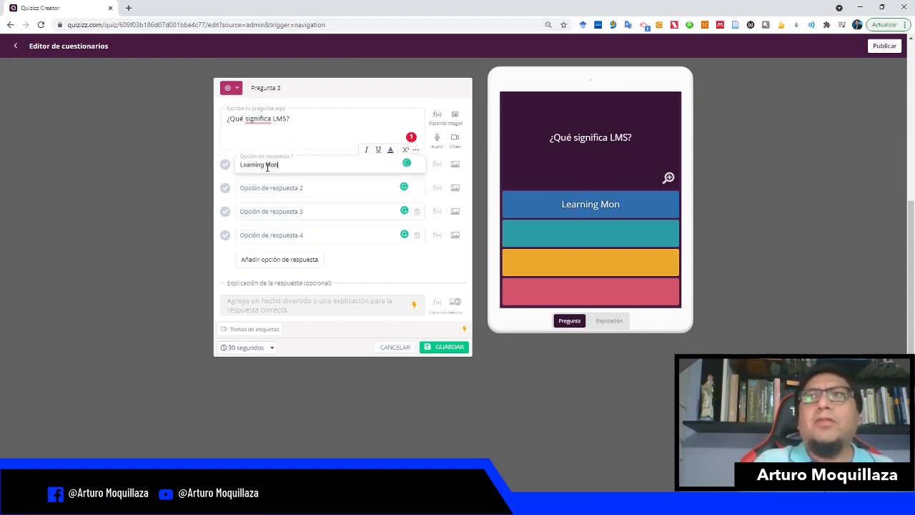
text(itor System)
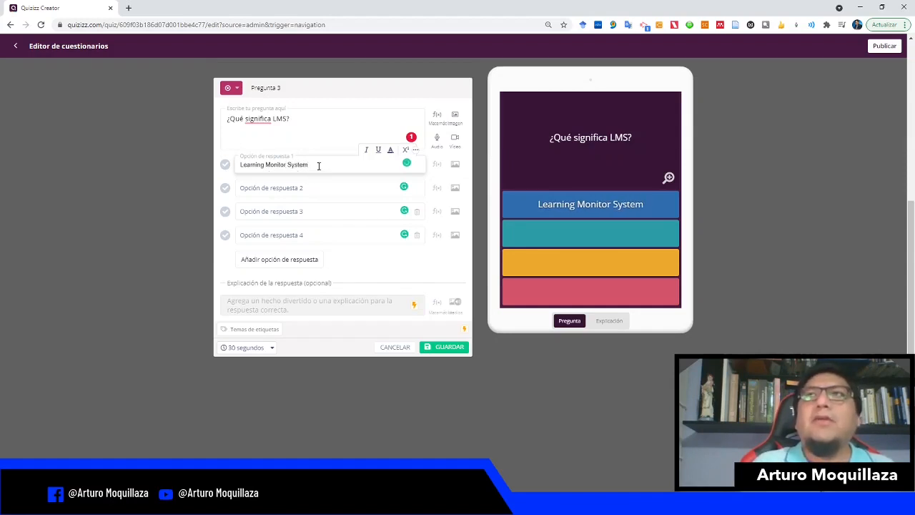
Step: Copy the first option into the second, change it to "Learning Management System" and mark it as the correct answer
drag(318, 166, 235, 162)
key(ctrl+c)
click(284, 183)
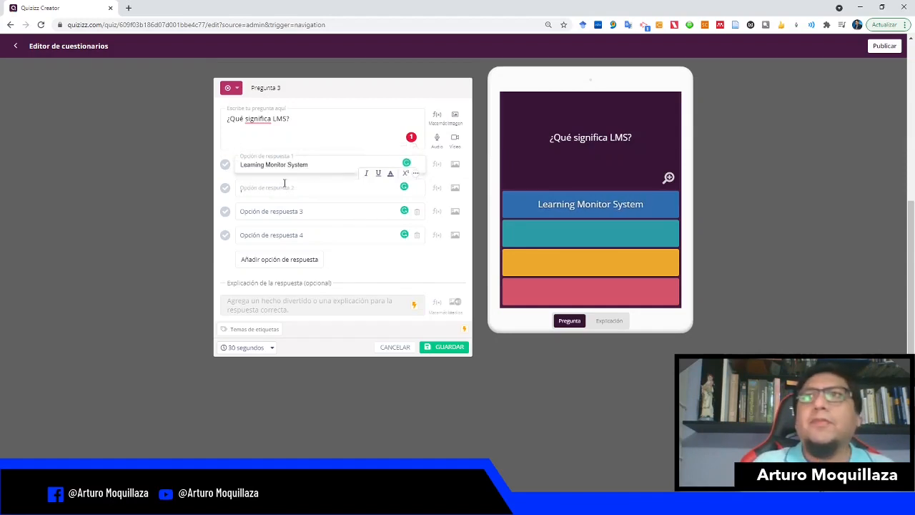
key(ctrl+v)
double_click(276, 189)
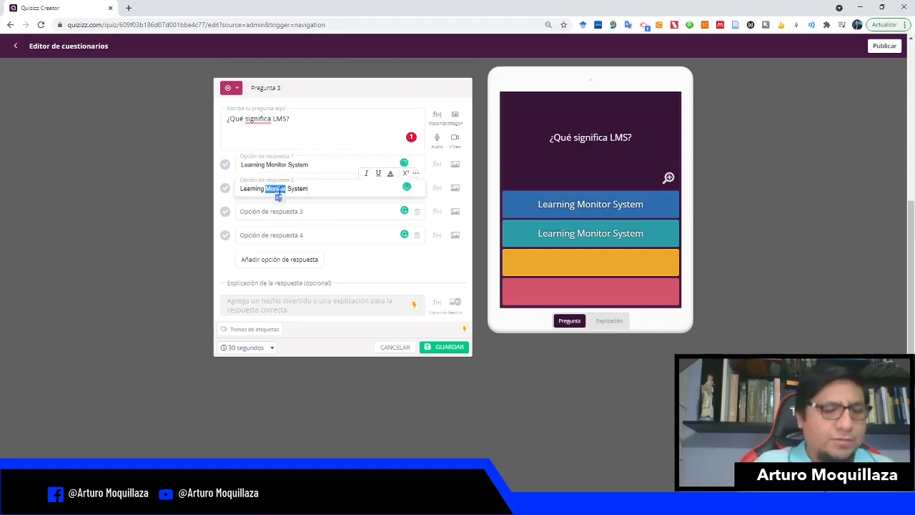
text(Management)
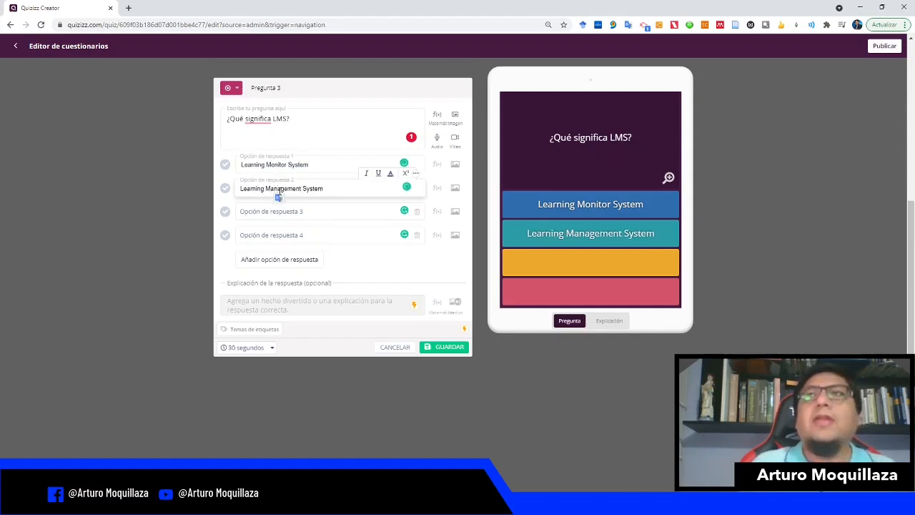
click(226, 187)
Step: Paste the copied option into the third answer and change it to "Leading Monitor System"
click(287, 207)
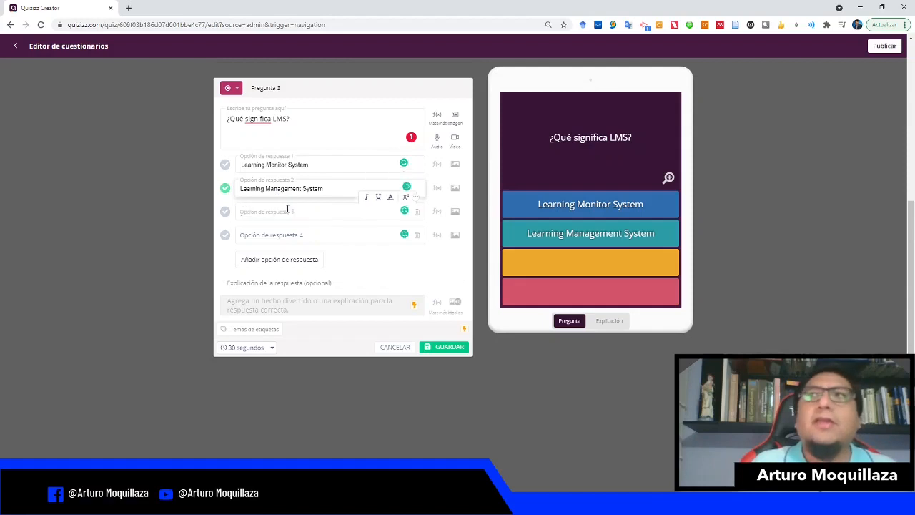
key(ctrl+v)
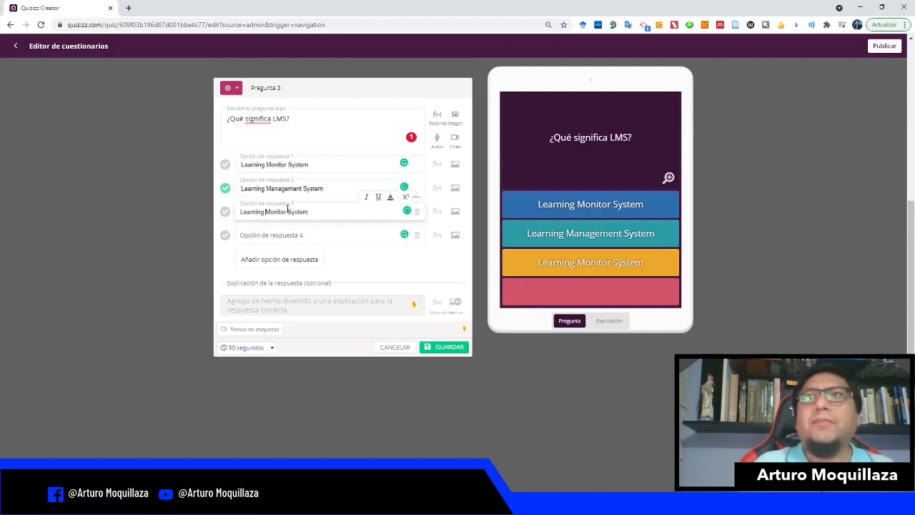
key(ctrl+shift+Left)
text(Leading)
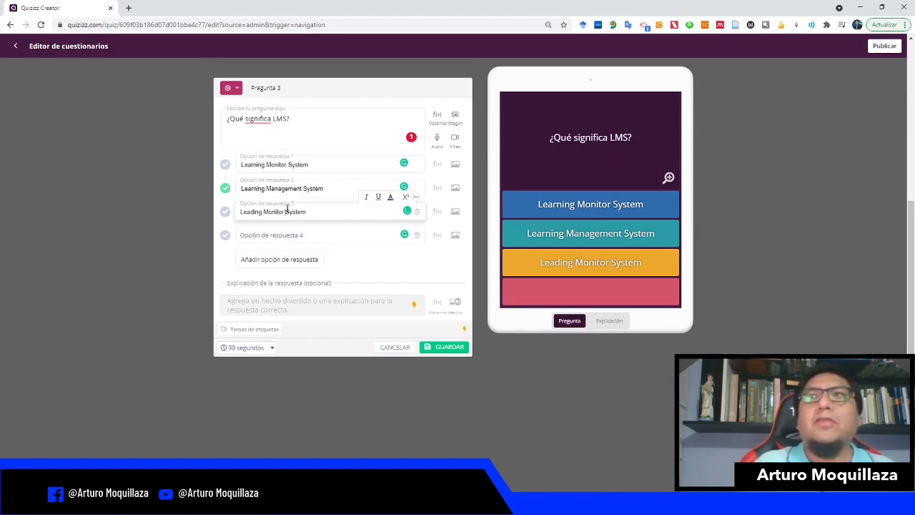
Step: Paste the copied option into the fourth answer and change it to "Learn Mastering System"
click(276, 235)
key(ctrl+v)
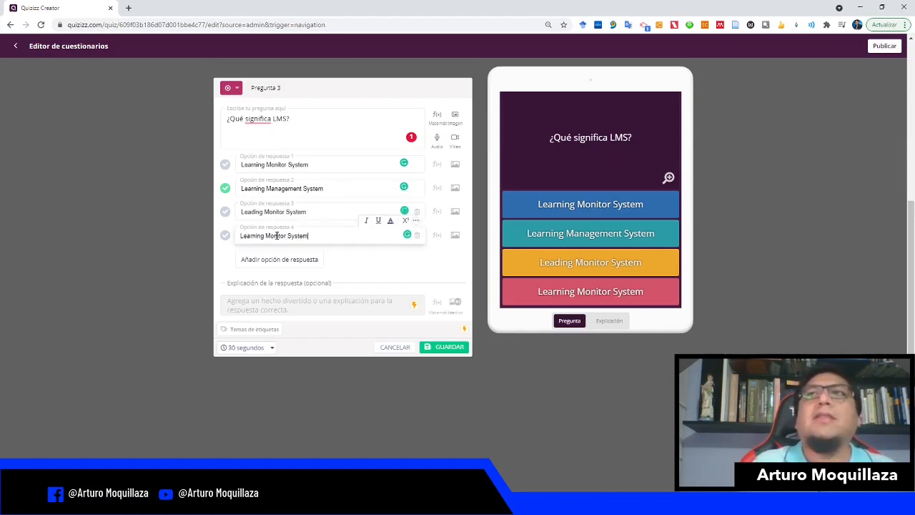
key(ctrl+shift+Left)
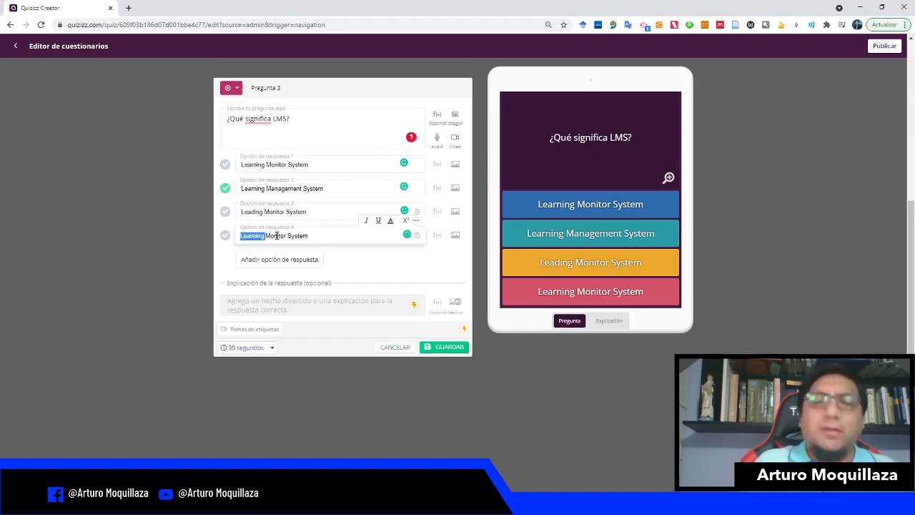
text(Lea)
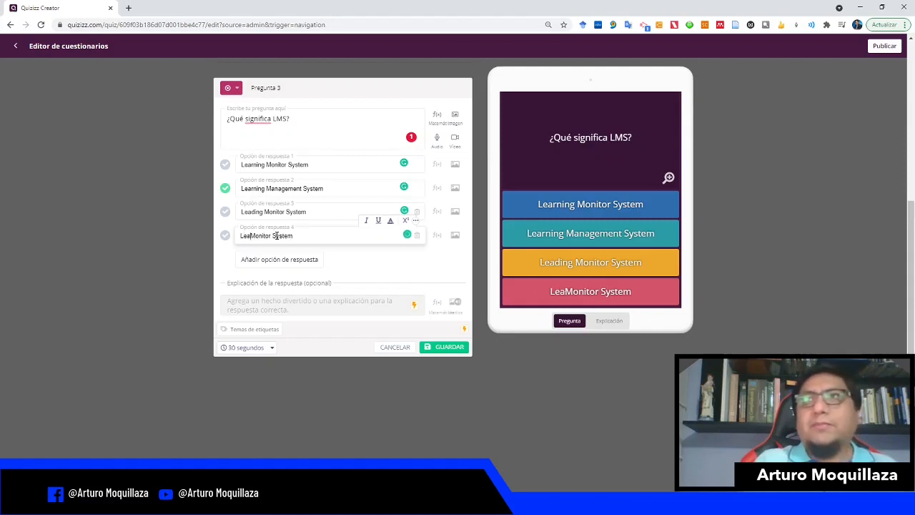
text(rn)
key(ctrl+shift+Right)
text(Mastering)
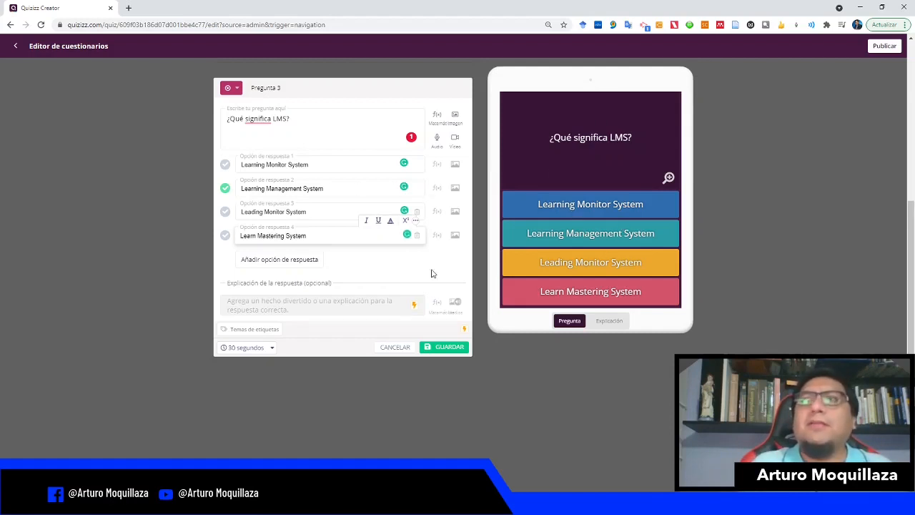
Step: Set the third question's time limit to 20 segundos and save it
click(270, 347)
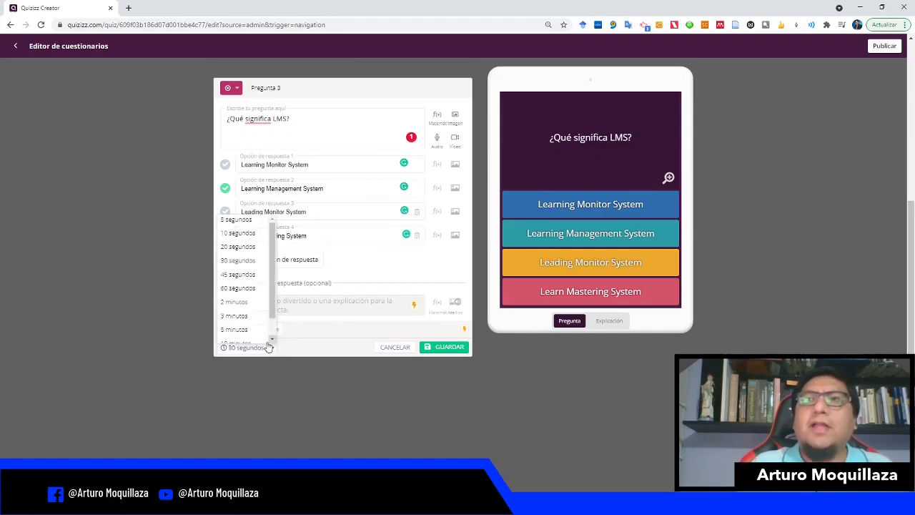
click(250, 247)
click(451, 347)
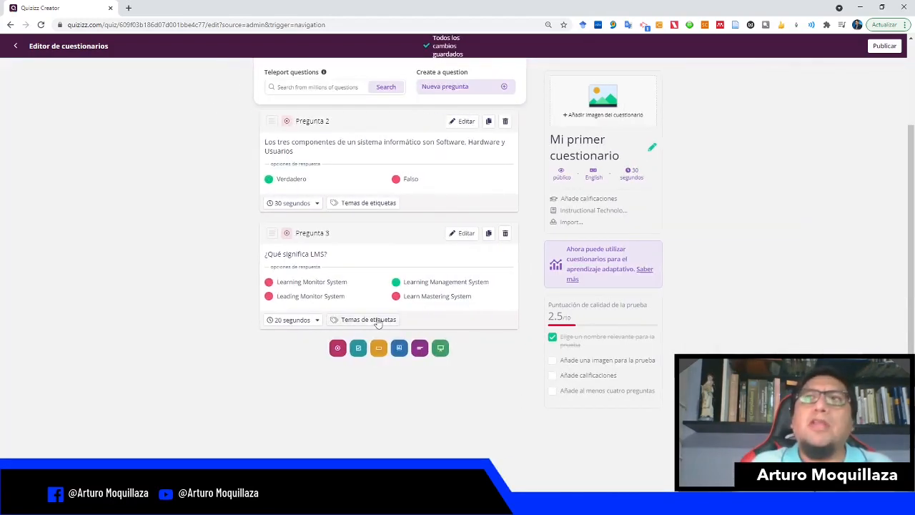
Step: Change the second question's time limit to 20 segundos
click(315, 204)
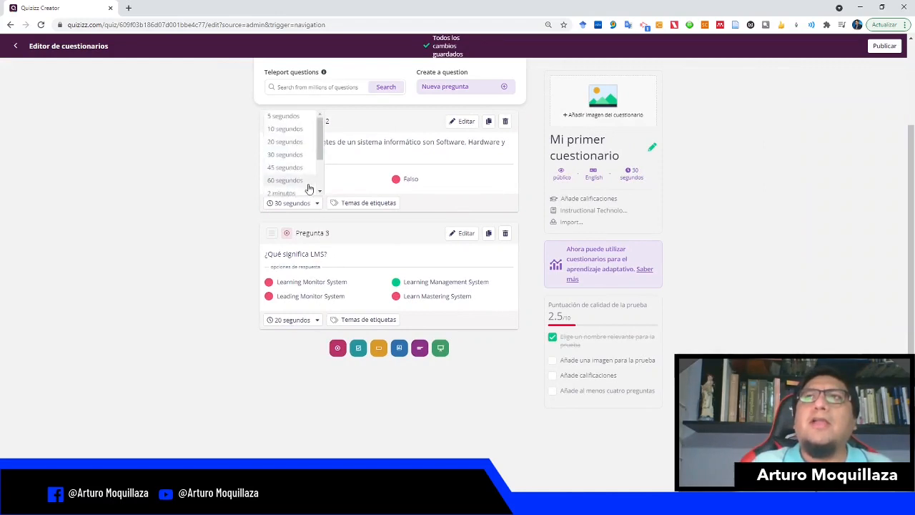
click(290, 142)
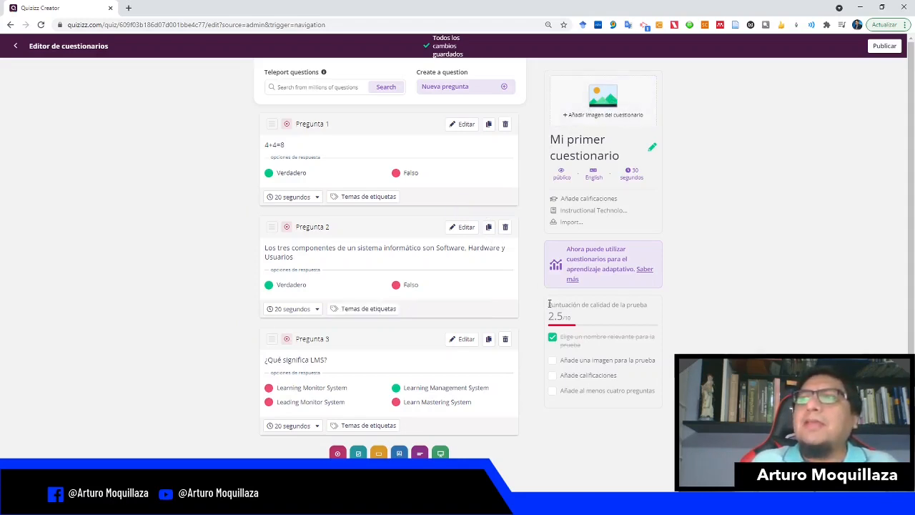
Step: Review the items of the quiz quality score checklist
drag(548, 304, 649, 310)
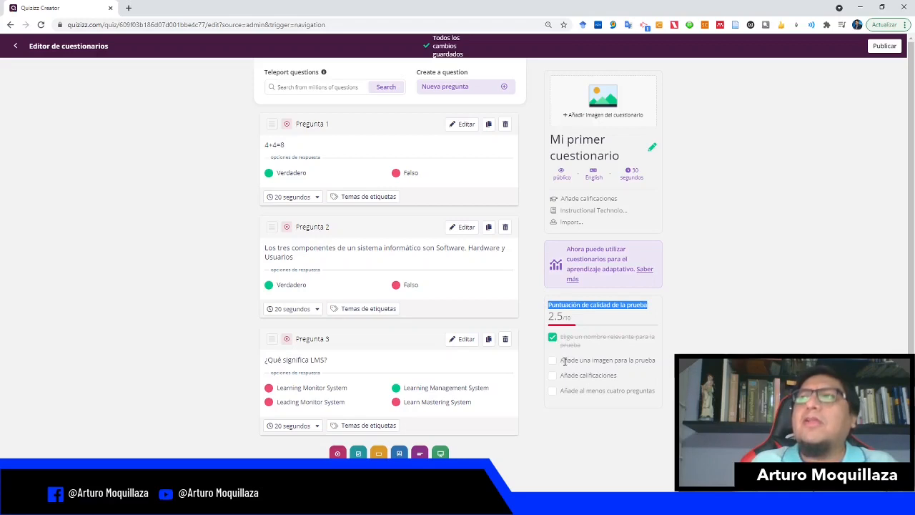
drag(562, 360, 653, 359)
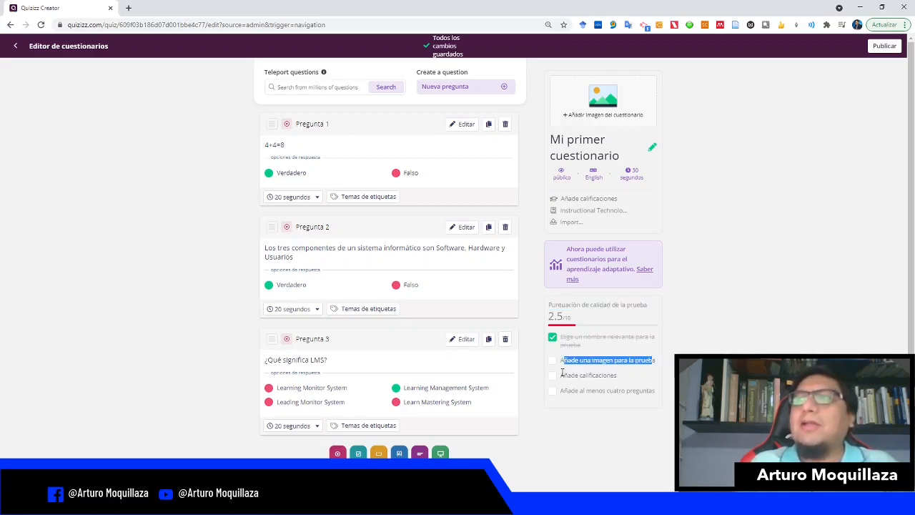
drag(562, 373, 621, 376)
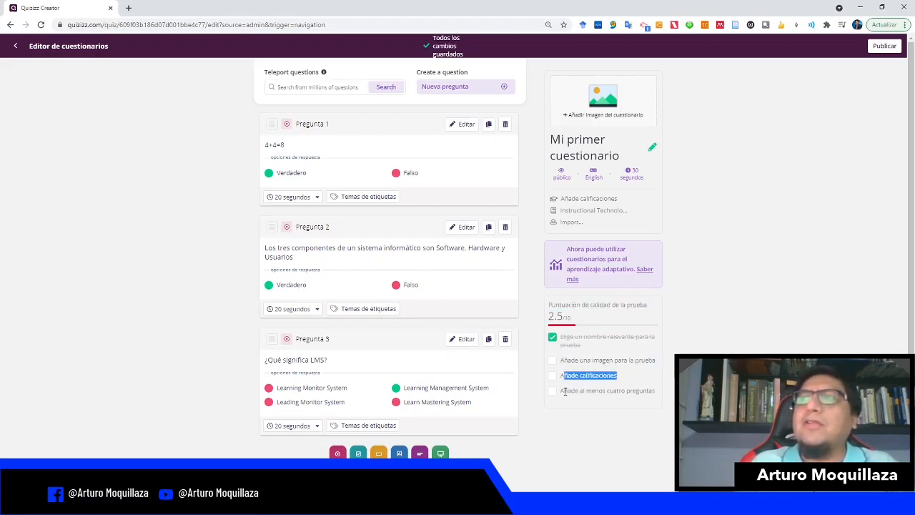
drag(563, 391, 664, 394)
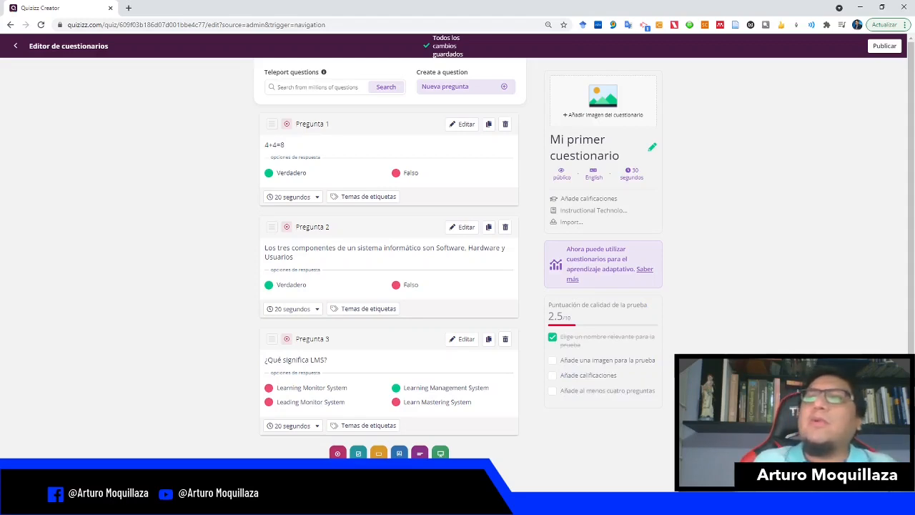
Step: Add a fourth multiple-choice question reading "Canvas es un LMS"
click(337, 452)
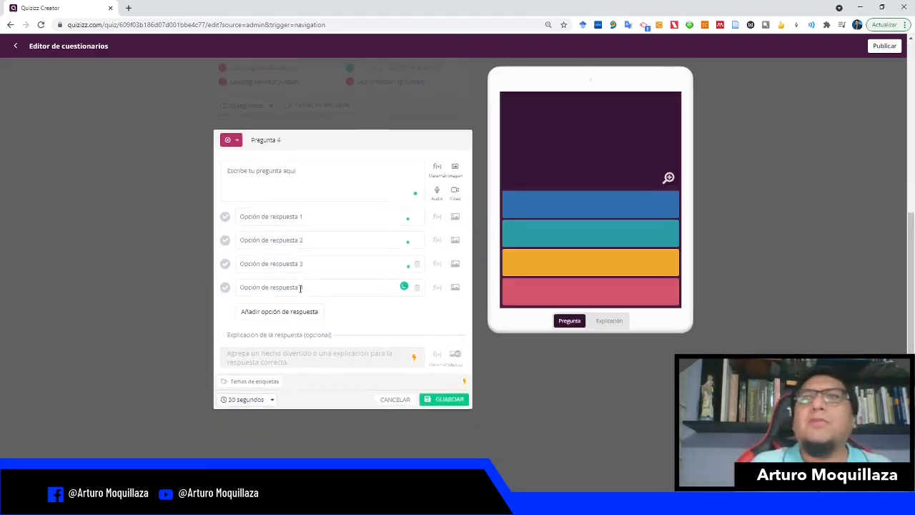
click(262, 128)
text(Canv)
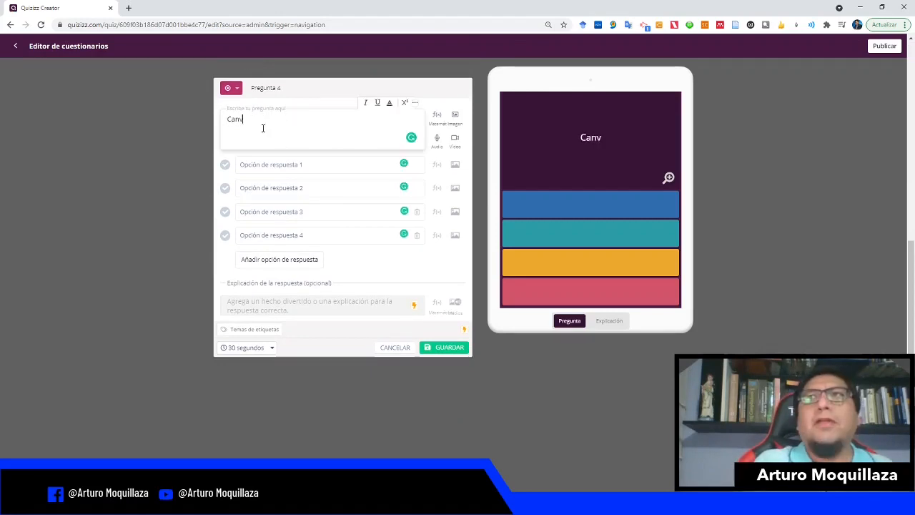
text(as es un LMS)
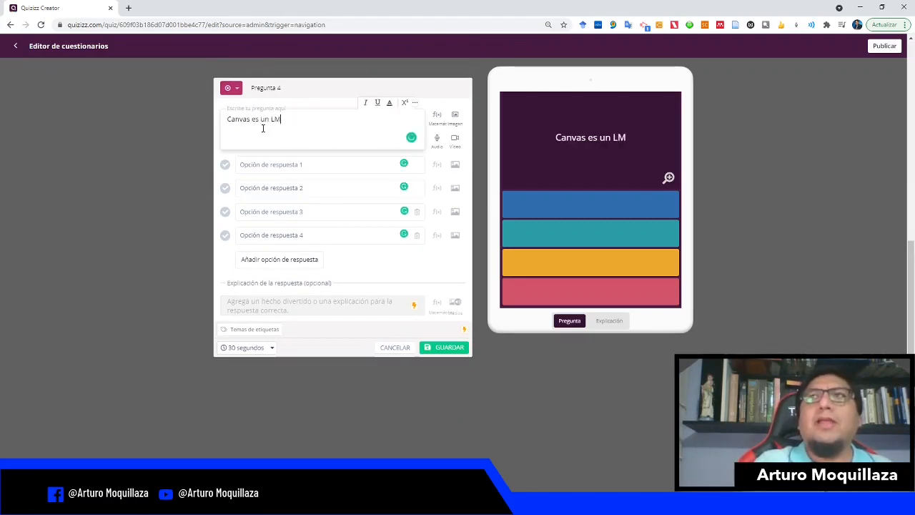
Step: Enter the answer options "Verdadero" and "Falso" for the fourth question
click(273, 164)
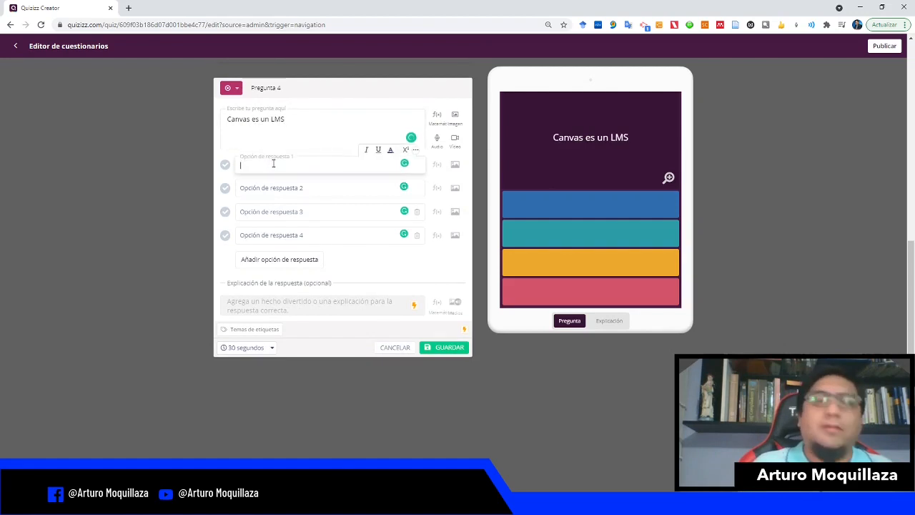
text(Verd)
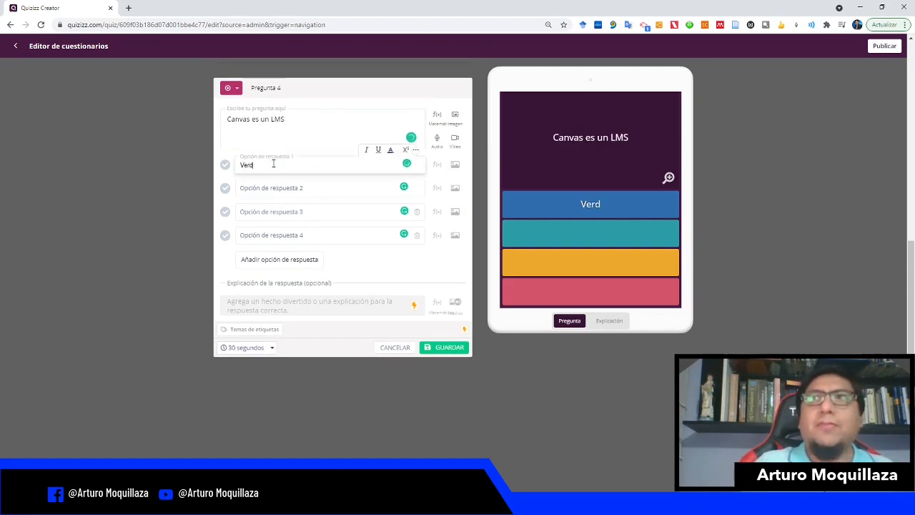
text(adero)
click(284, 184)
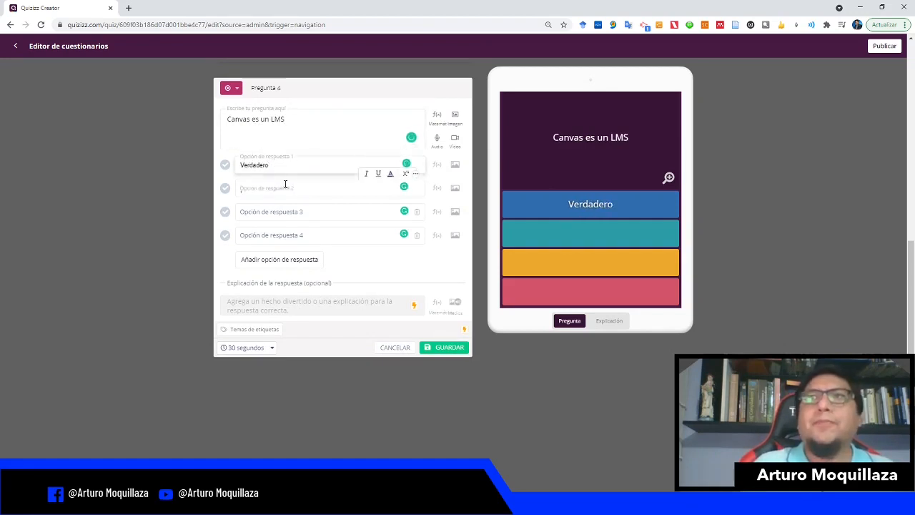
text(Falso)
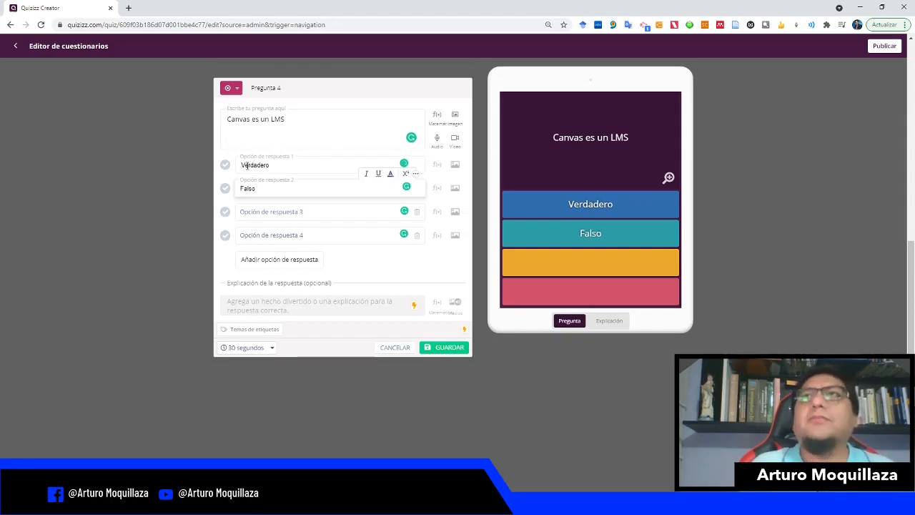
Step: Delete the two empty answer options from the fourth question, leaving only Verdadero and Falso
click(418, 214)
click(462, 182)
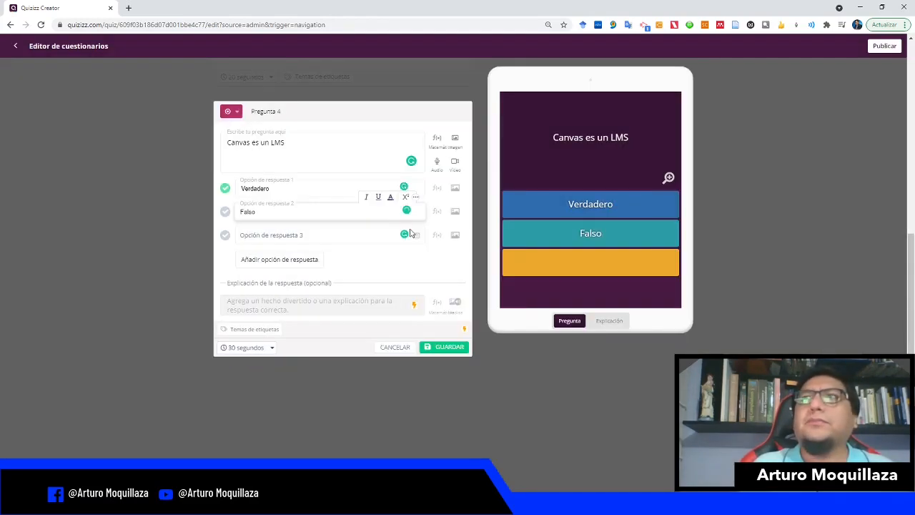
click(418, 237)
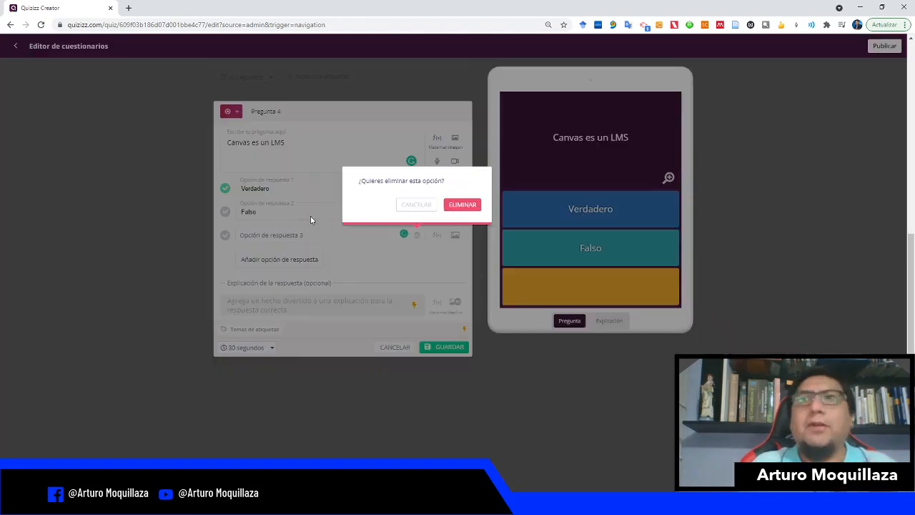
click(462, 205)
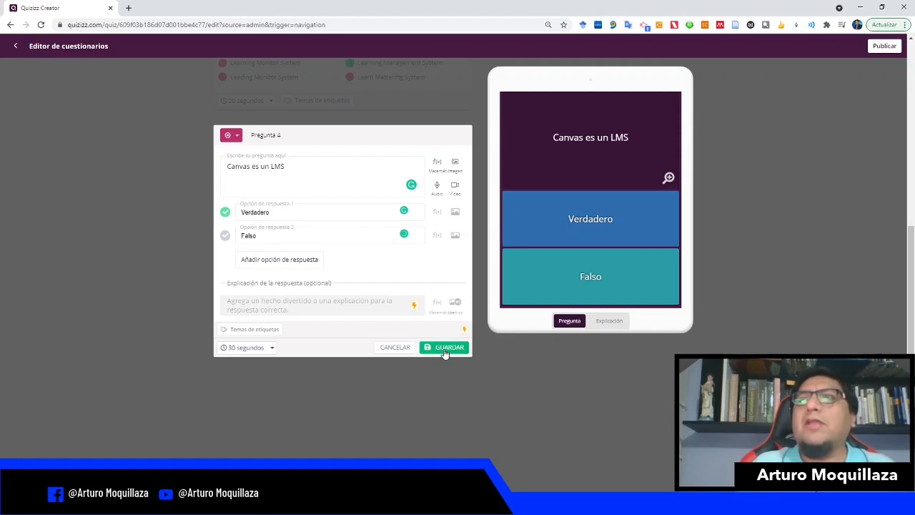
Step: Set the fourth question's time limit to 20 segundos and save the question
click(268, 347)
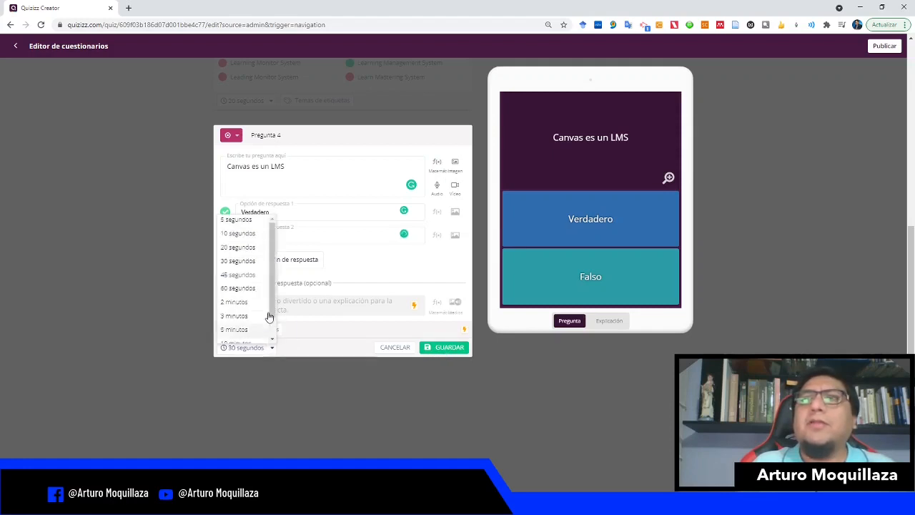
click(243, 246)
click(448, 347)
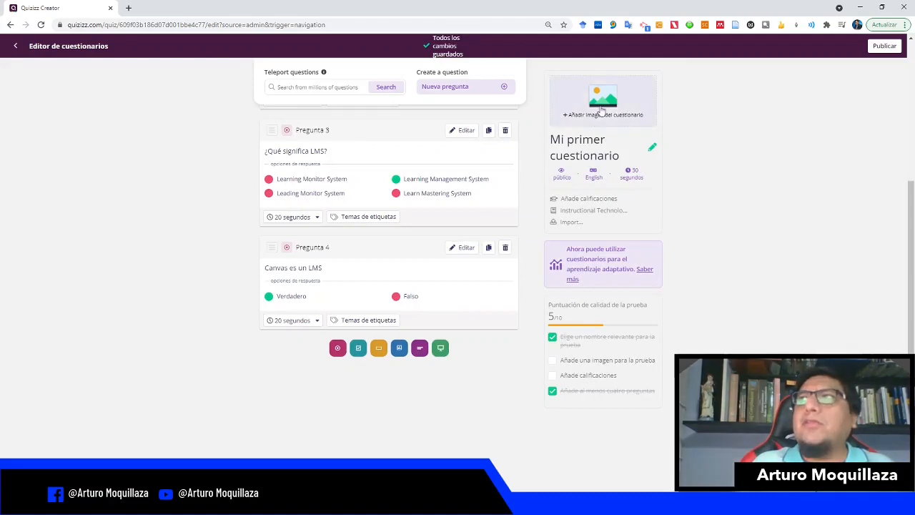
Step: Open the quiz information, set the language to Spanish: Castilian and add a title image
click(601, 110)
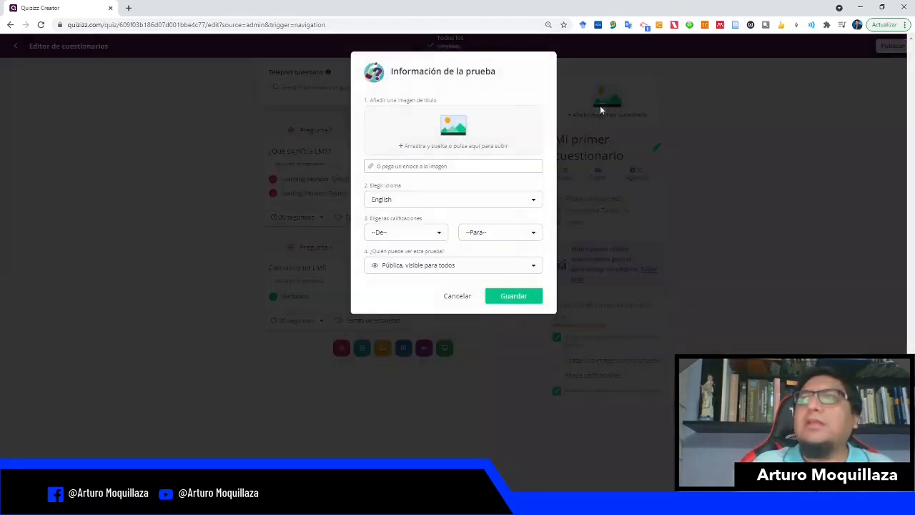
click(459, 201)
click(433, 229)
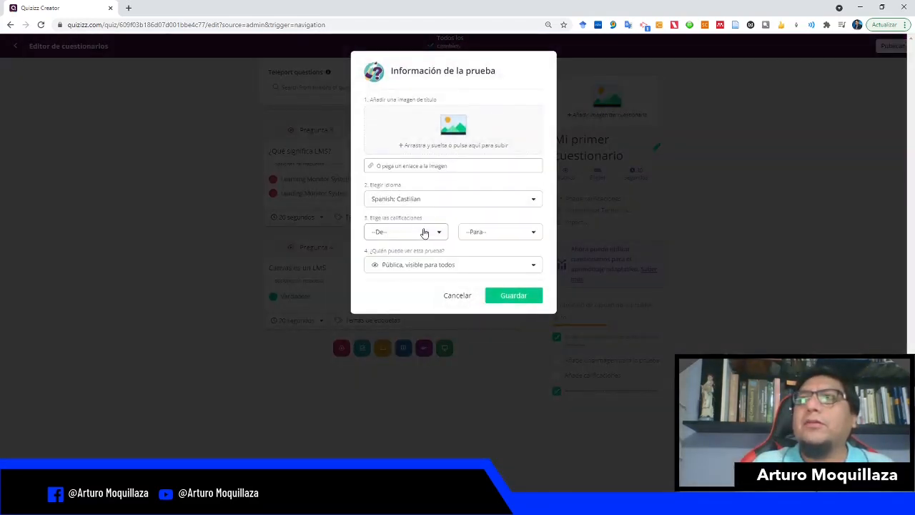
click(471, 131)
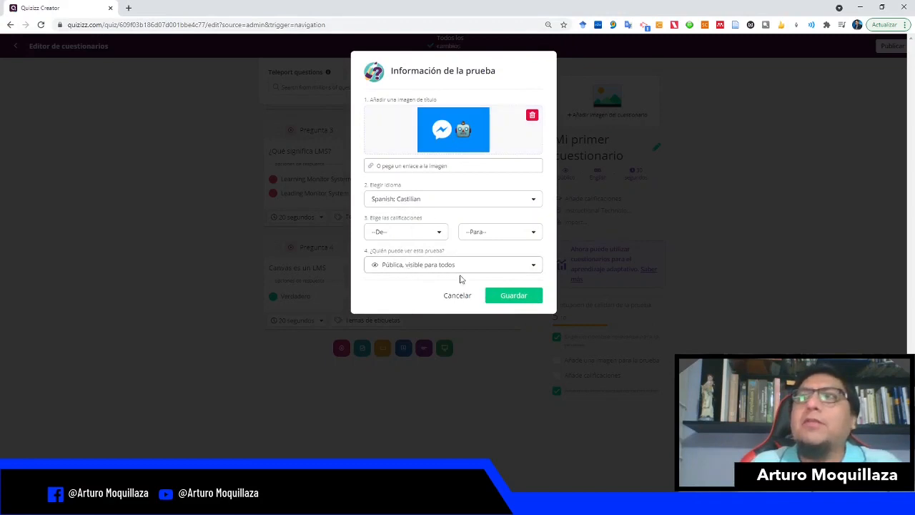
Step: Set the quiz grades from University to University and save the quiz information
click(519, 298)
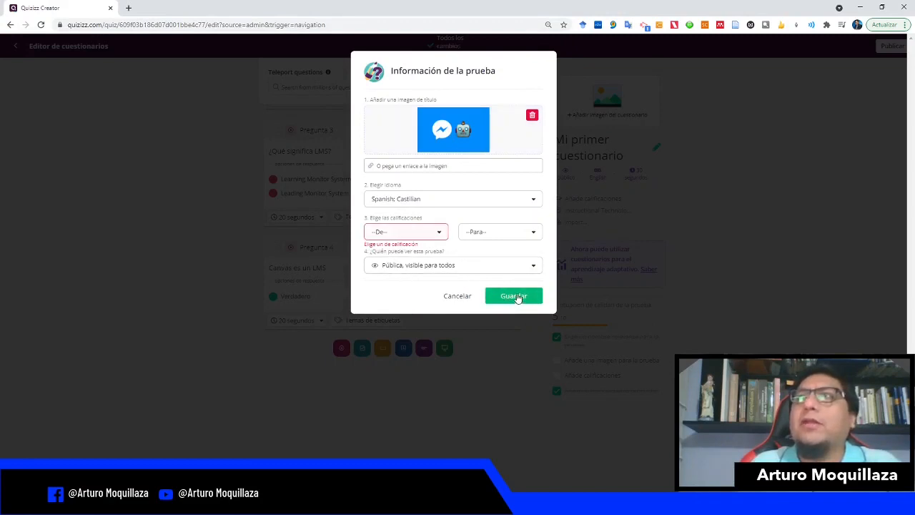
click(441, 236)
drag(454, 258, 454, 304)
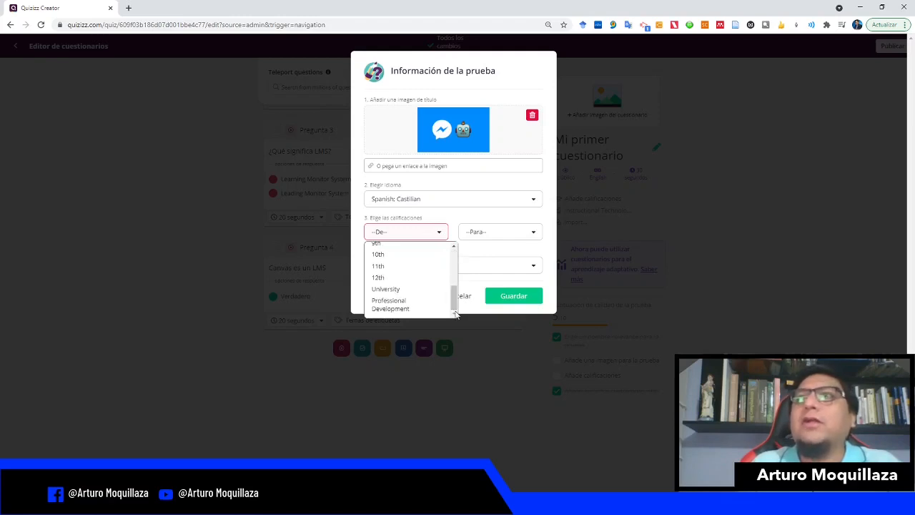
click(415, 289)
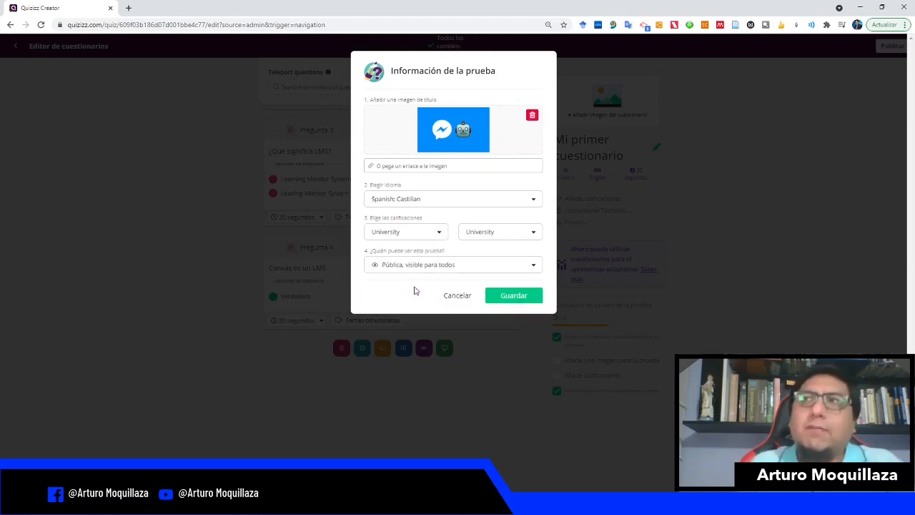
click(516, 299)
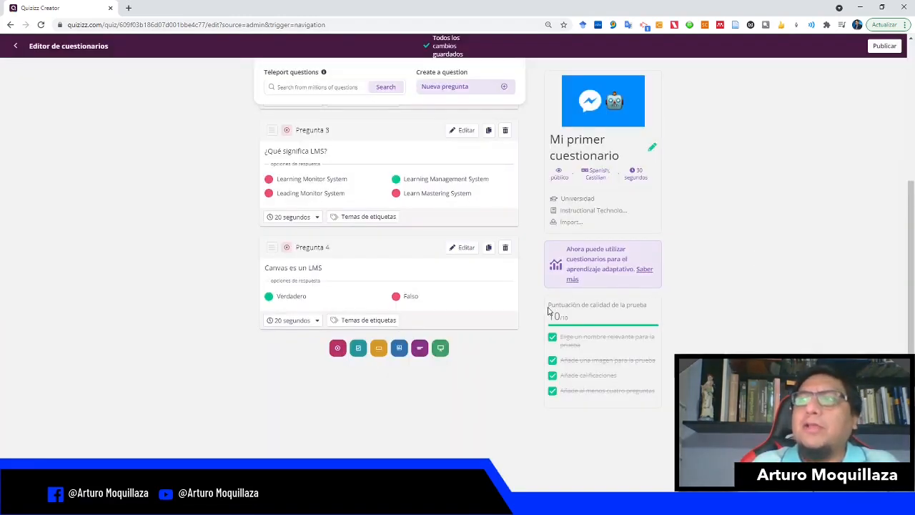
Step: Review the quiz quality score checklist and scroll through the saved questions
drag(547, 306, 617, 314)
click(581, 320)
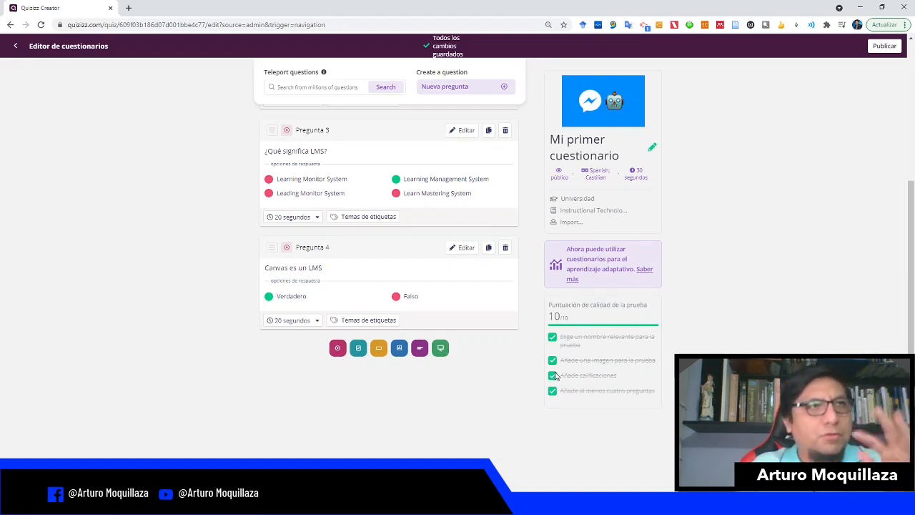
scroll(501, 311, up, 4)
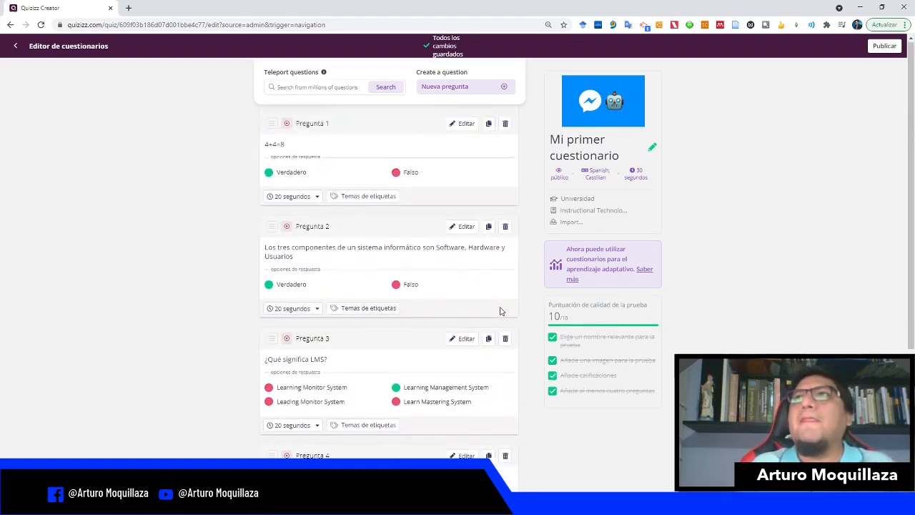
scroll(501, 311, down, 4)
scroll(500, 311, up, 3)
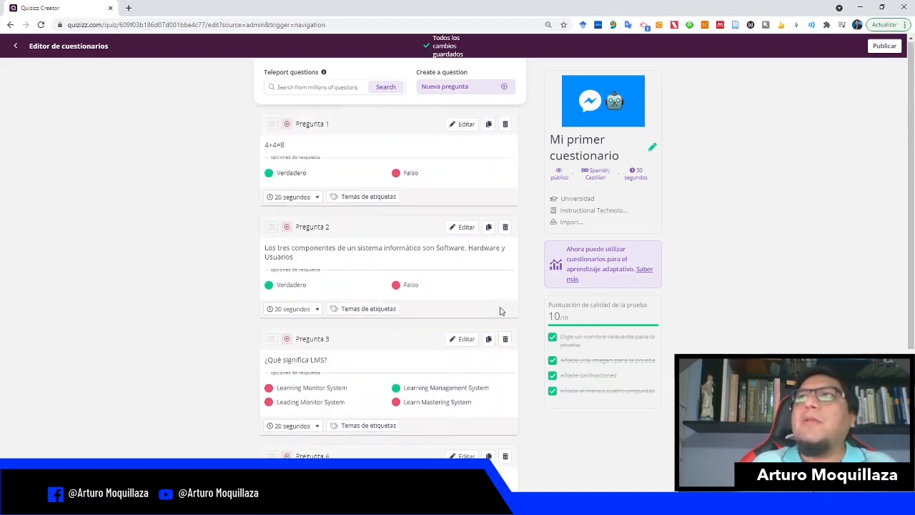
Step: Publish the quiz, select its public link in the invitation dialog, and close the dialog
click(886, 47)
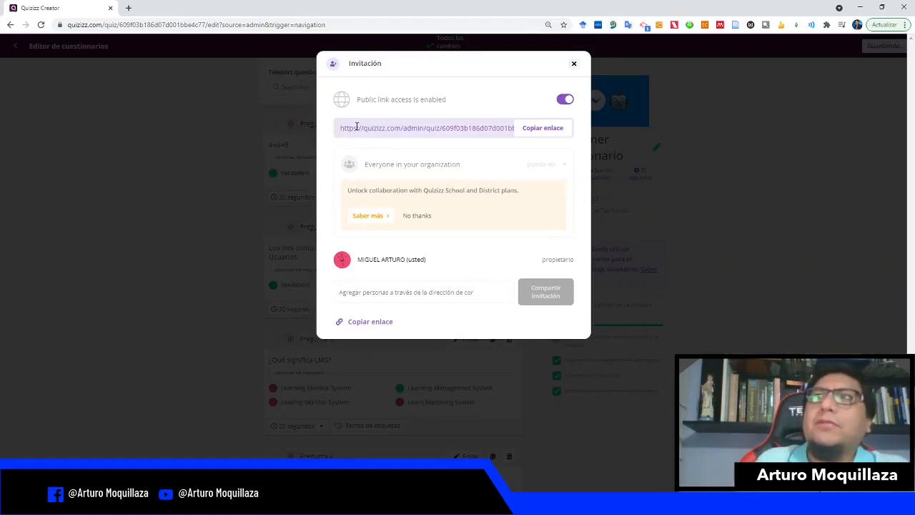
drag(340, 127, 521, 129)
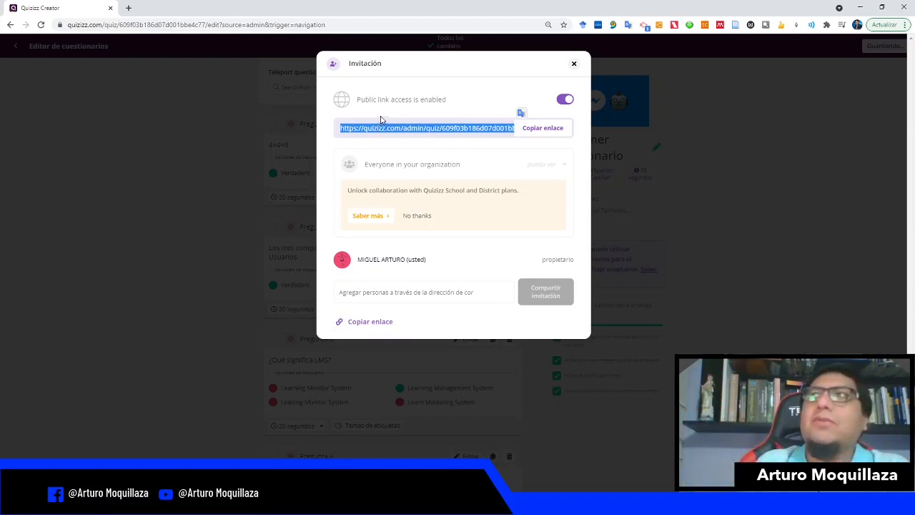
click(573, 64)
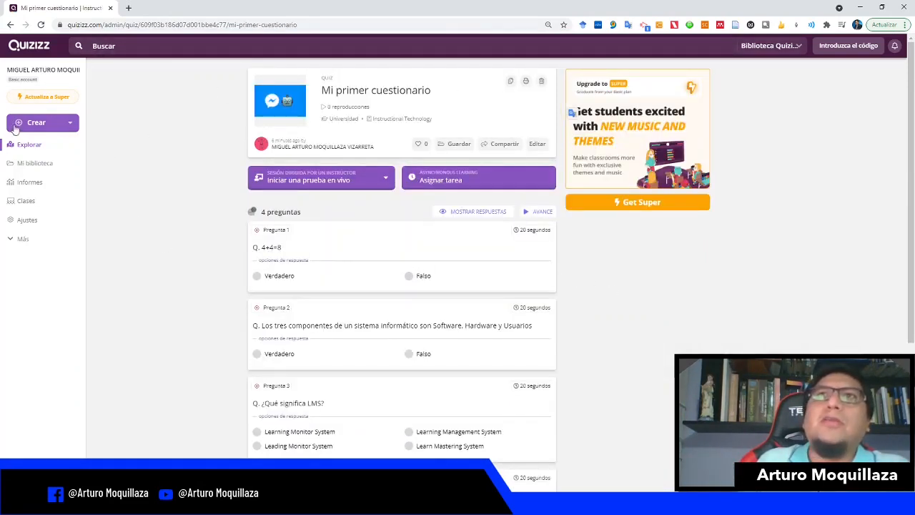
Step: Open "Mi primer cuestionario" from My library and look through its four questions
click(20, 165)
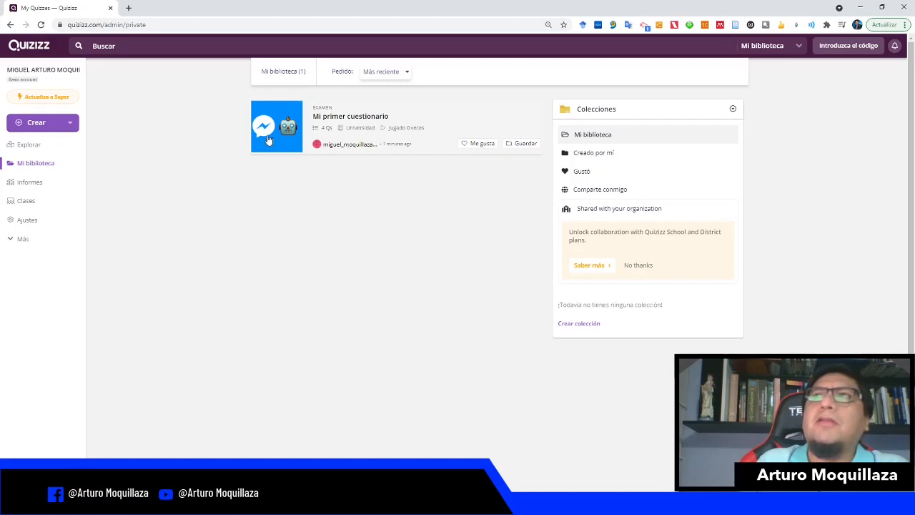
click(286, 119)
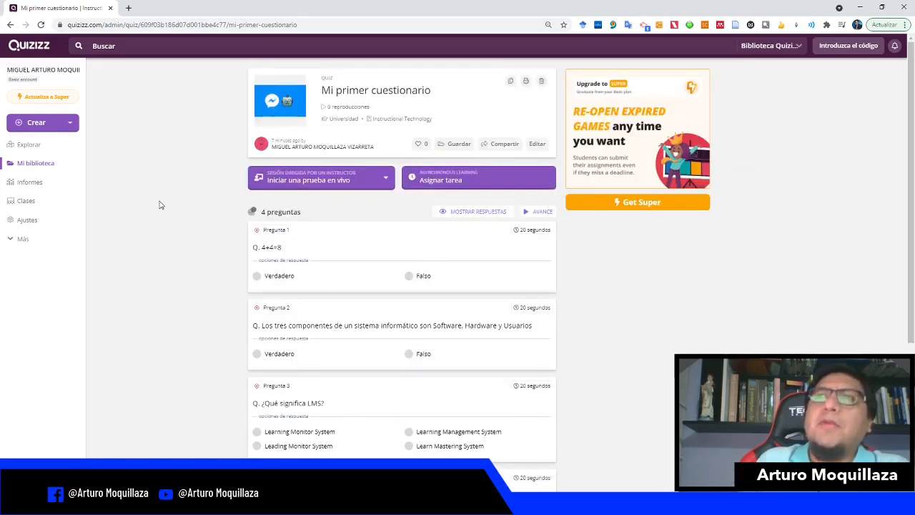
scroll(162, 205, down, 2)
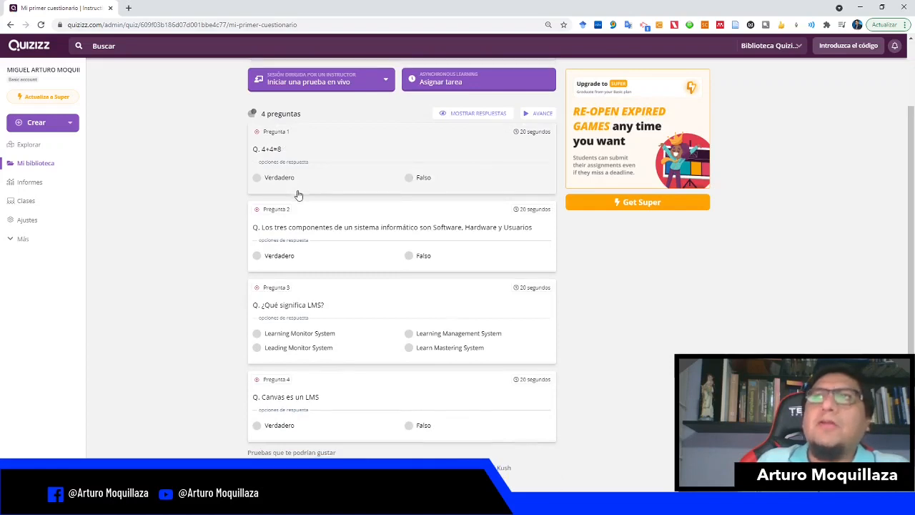
scroll(302, 192, down, 2)
scroll(307, 218, up, 4)
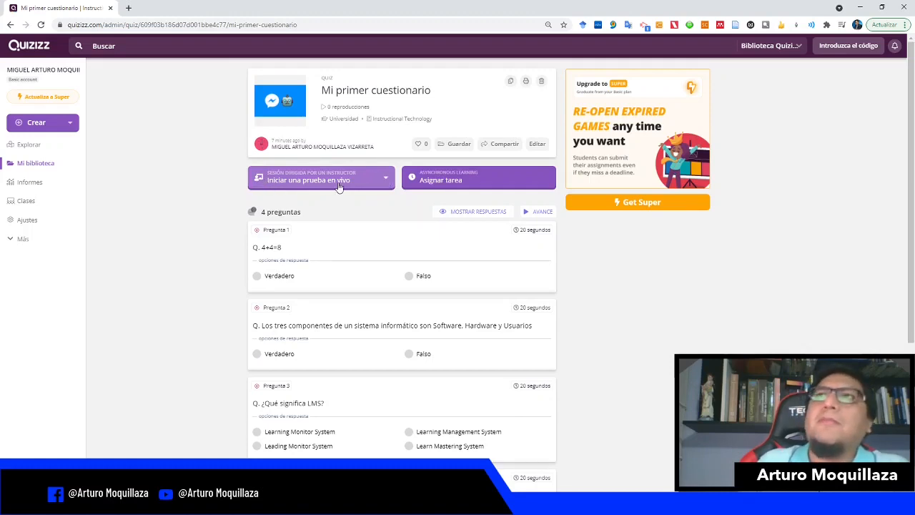
Step: Start a live instructor-paced (A ritmo de instructor) session of the quiz with the default settings
click(386, 180)
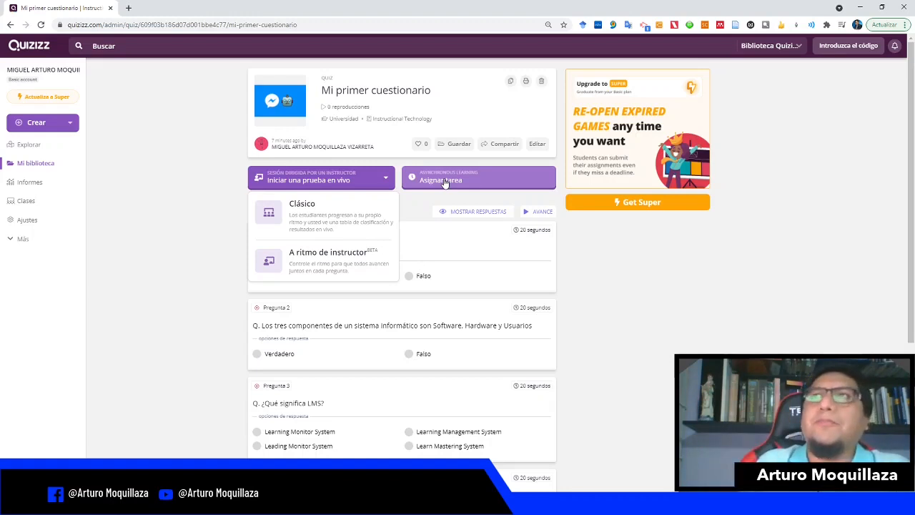
click(329, 265)
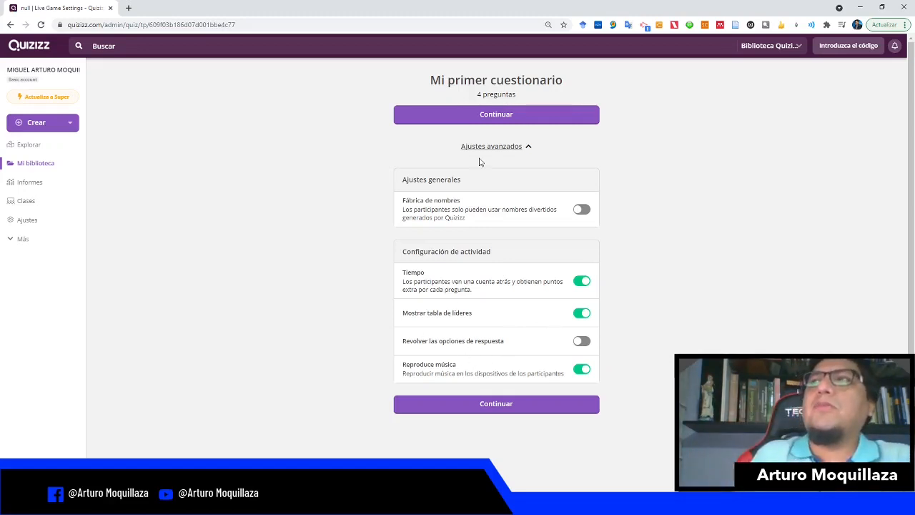
click(517, 120)
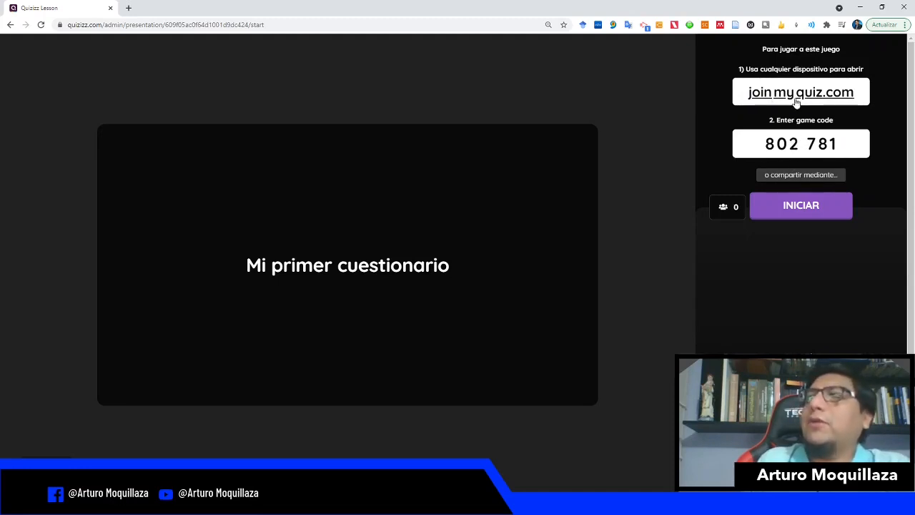
Step: Check the session's participant share link and open a new incognito browser window
click(801, 176)
key(ctrl+c)
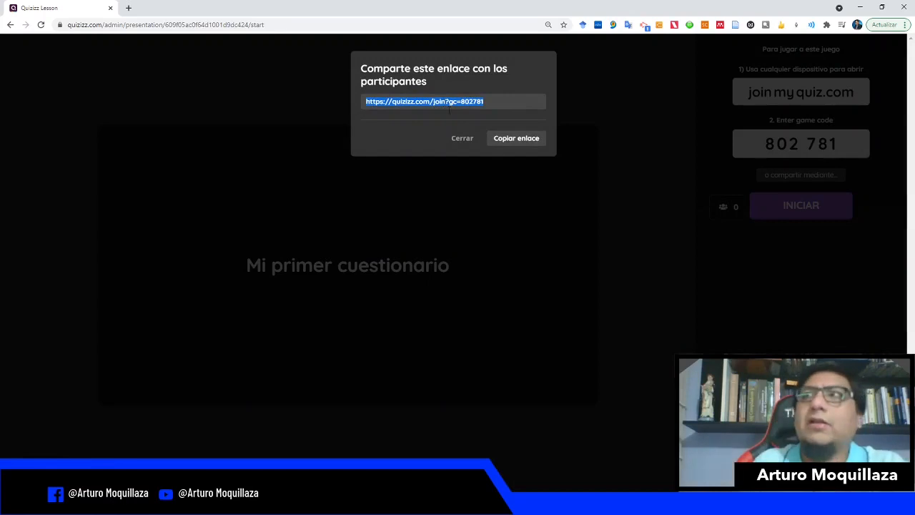
click(474, 140)
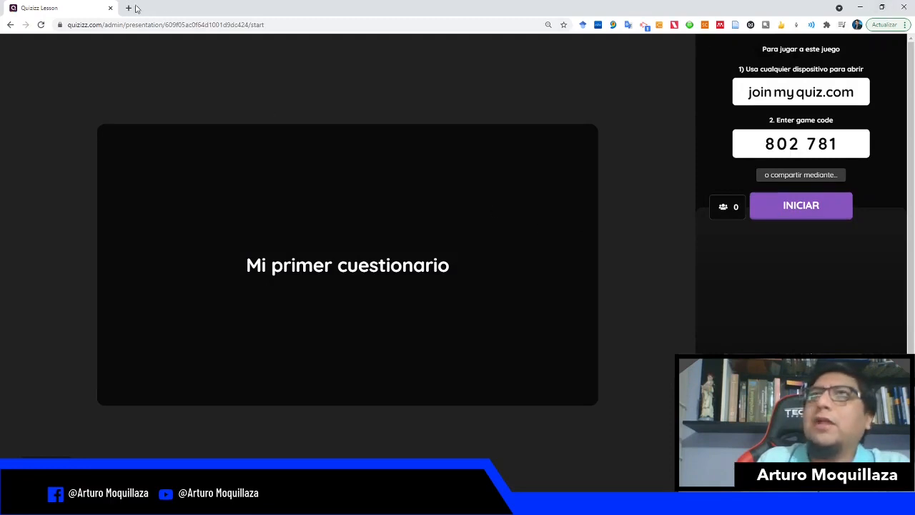
click(905, 24)
click(884, 76)
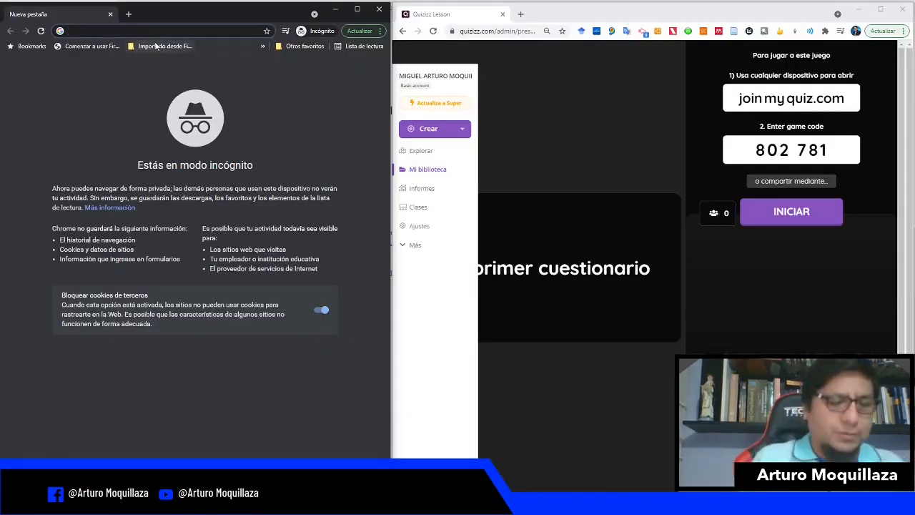
Step: Copy the session's join link and open it in the incognito window
click(791, 181)
click(708, 147)
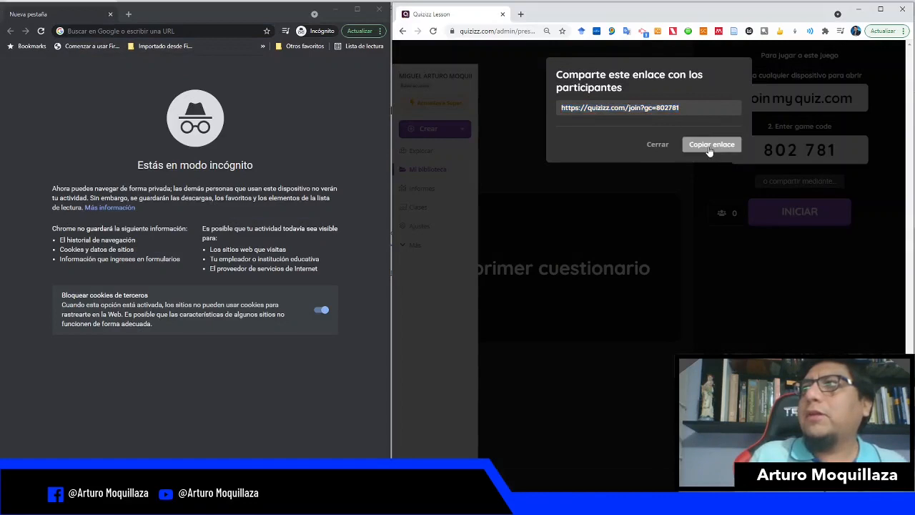
click(229, 31)
key(ctrl+v)
key(Return)
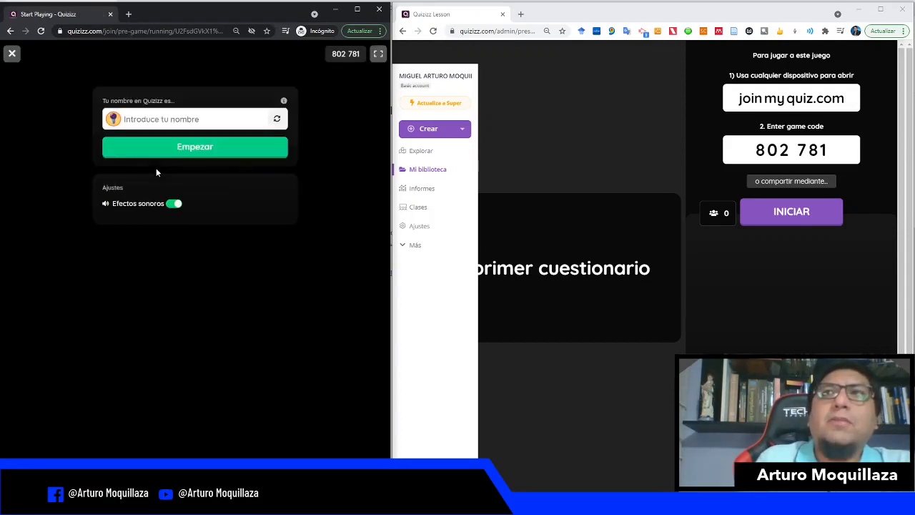
Step: Enter a participant name and join the game as a student
click(156, 120)
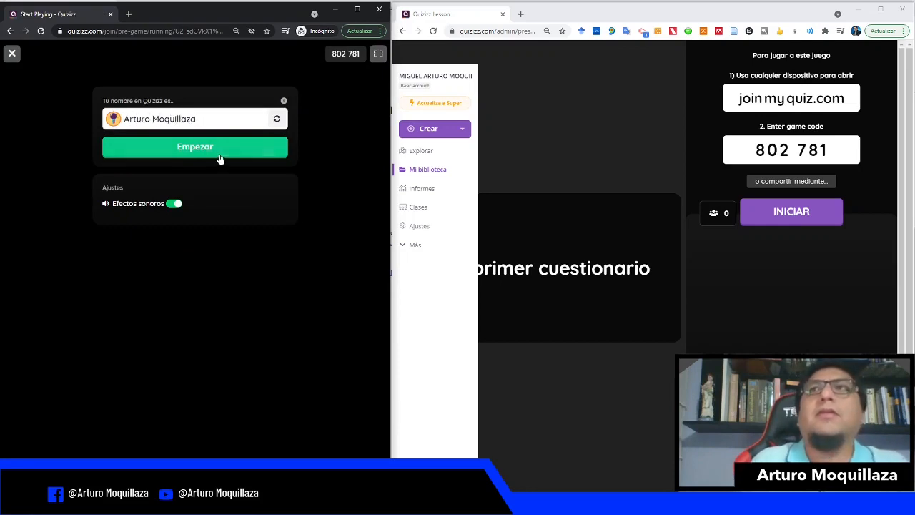
click(220, 159)
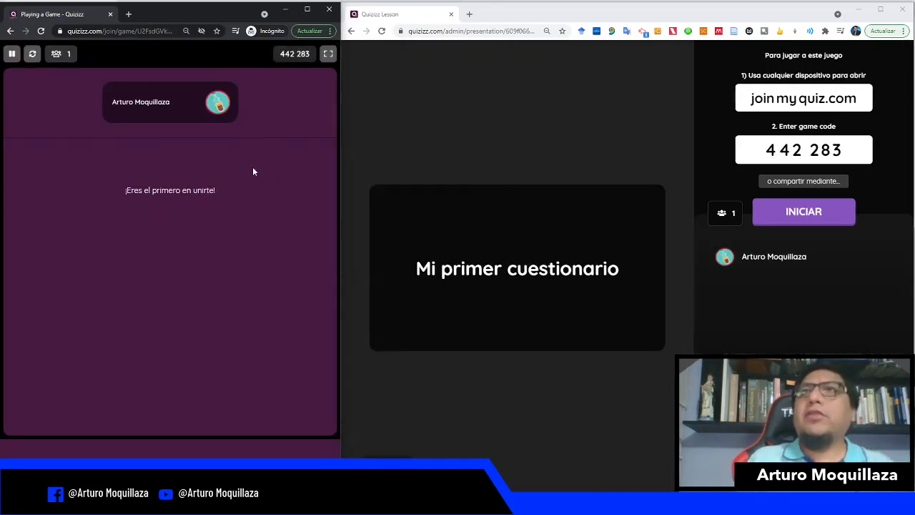
Step: Start the game from the host screen and answer the first question with Verdadero as the student
click(805, 218)
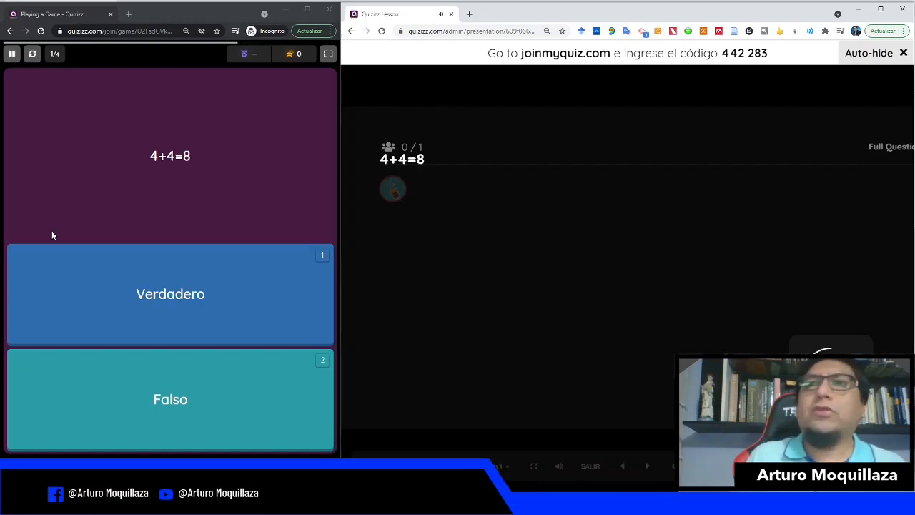
click(143, 301)
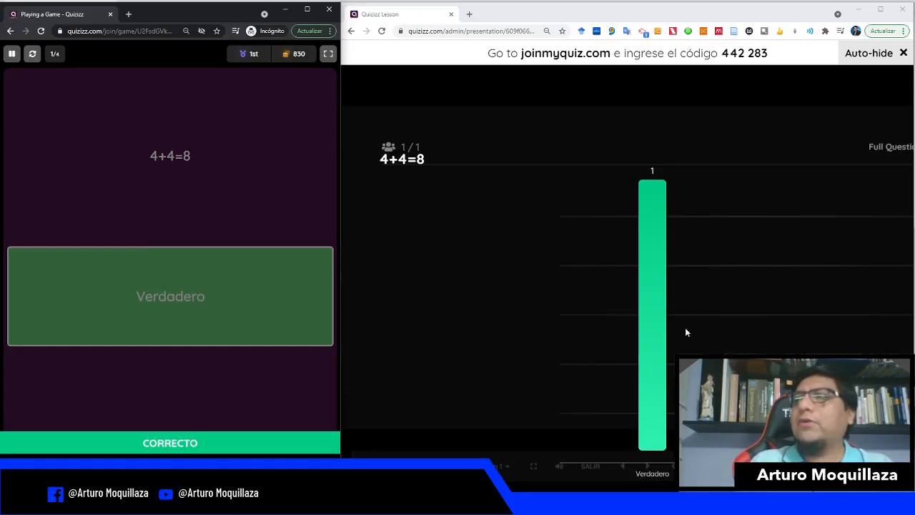
key(ctrl+minus)
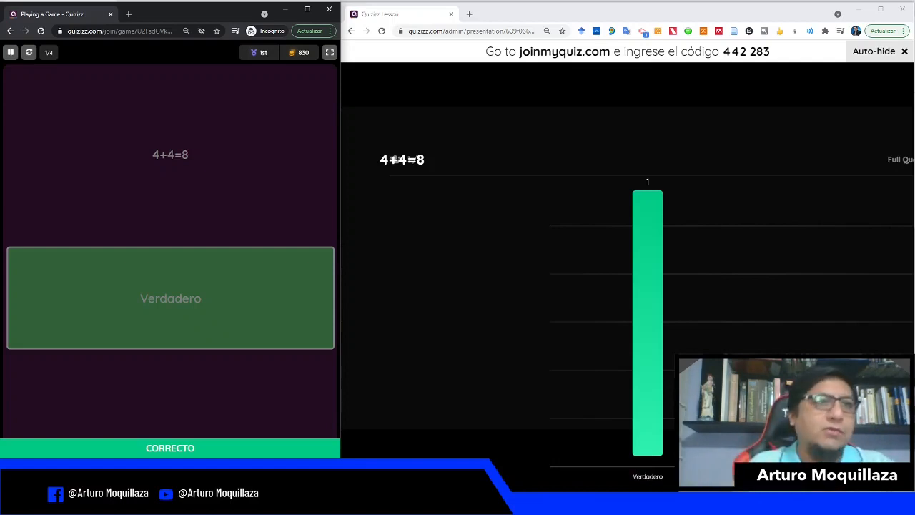
Step: Advance the host to the second question and answer it with Verdadero as the student
click(394, 159)
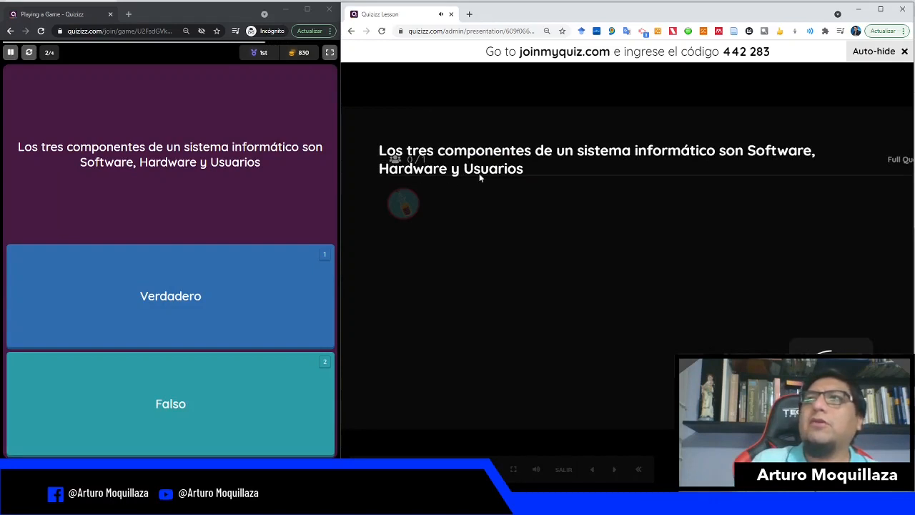
click(202, 296)
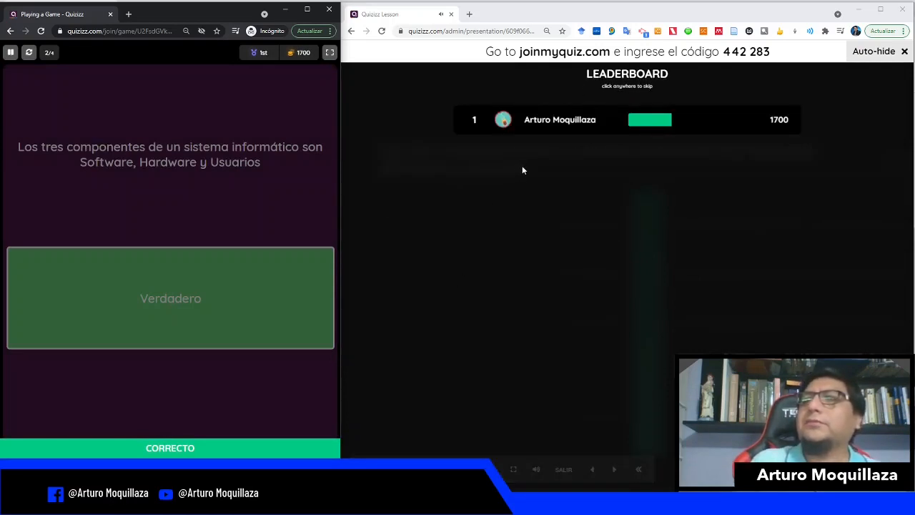
Step: Skip the leaderboard, advance to the third question, and answer Leading Monitor System as the student
click(523, 170)
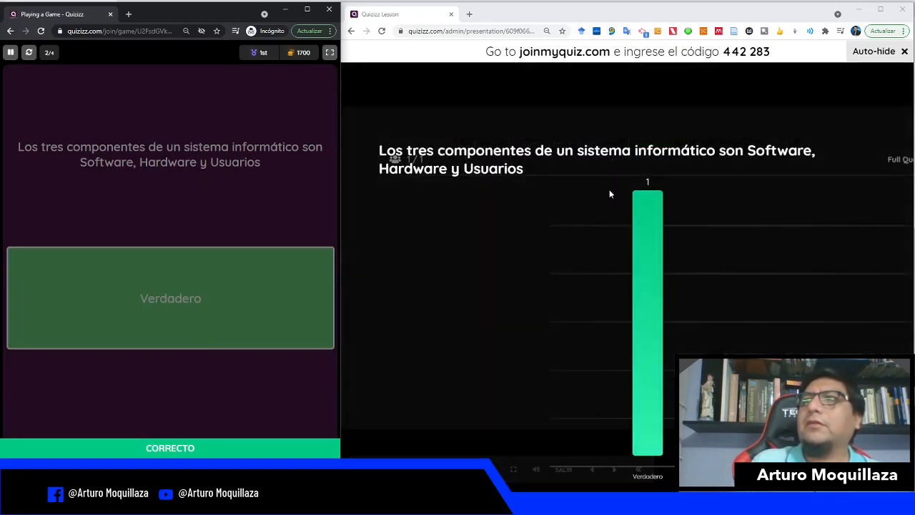
click(850, 443)
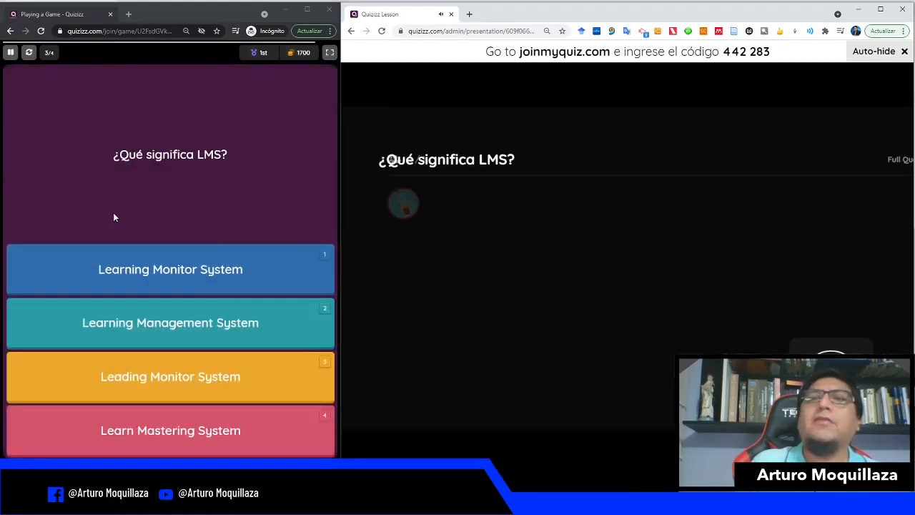
click(170, 387)
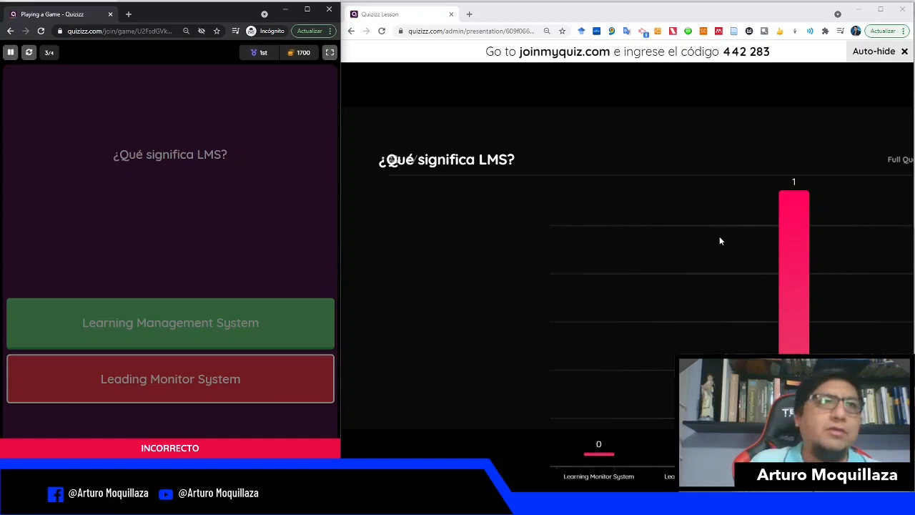
Step: Advance the host to the fourth question and answer it with Verdadero as the student
click(678, 231)
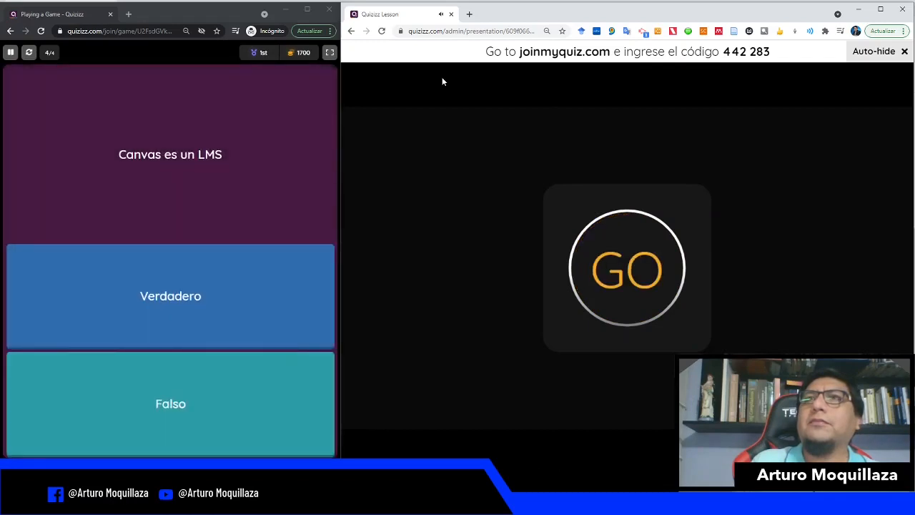
click(156, 297)
click(156, 297)
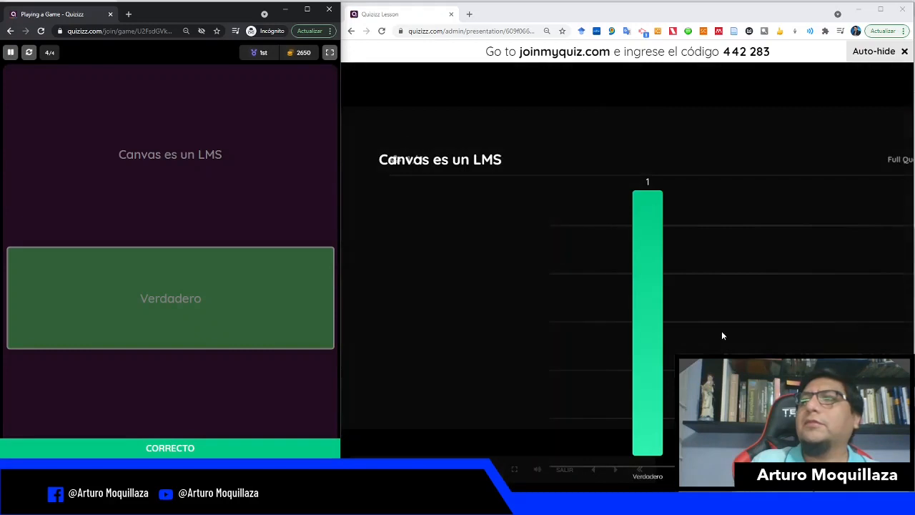
Step: Move past the last question and confirm ending the quiz
click(850, 443)
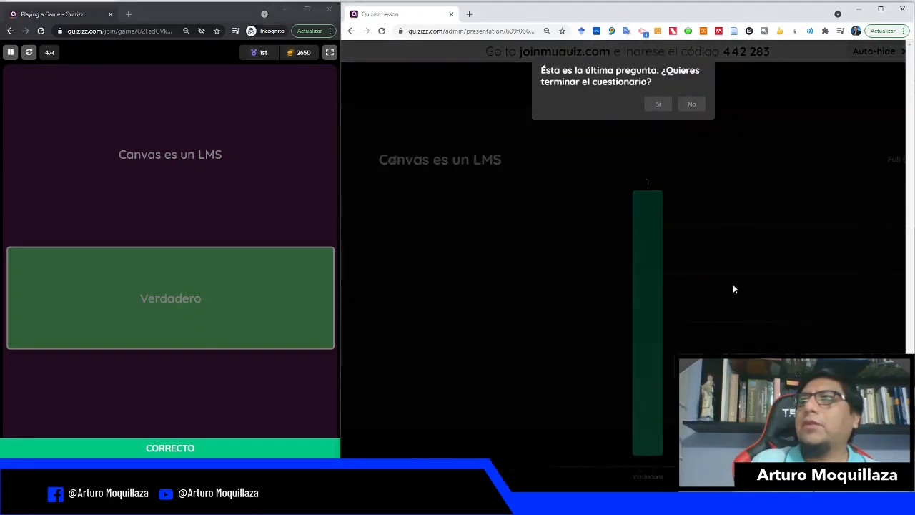
click(652, 106)
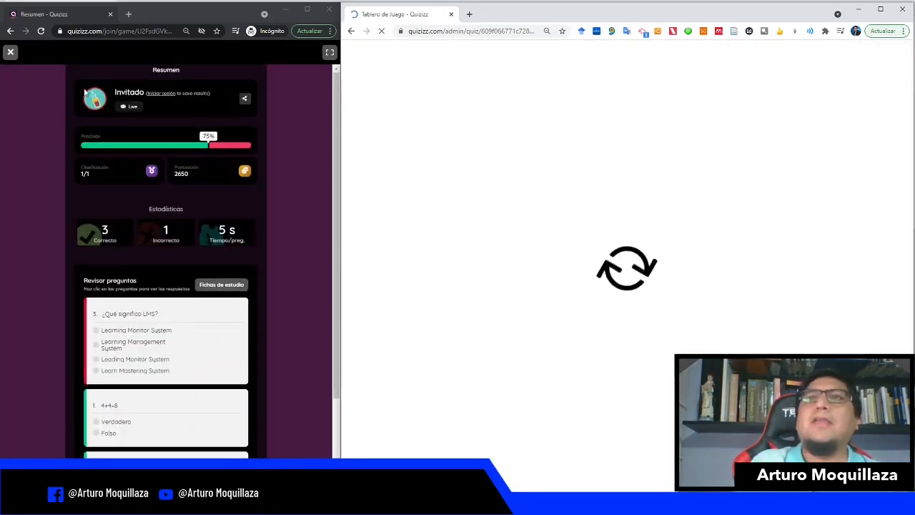
Step: Review the student's results summary and the host report's Preguntas and Resumen tabs
scroll(181, 154, down, 2)
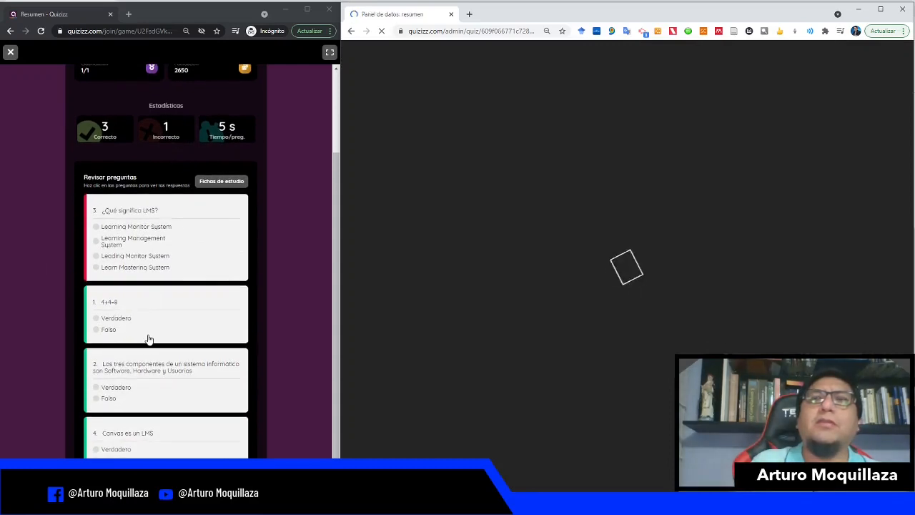
scroll(147, 336, up, 2)
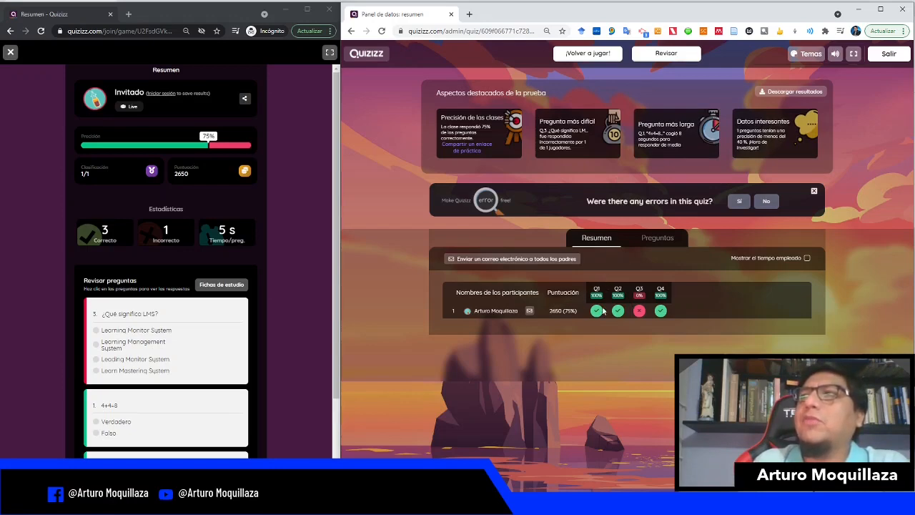
click(654, 241)
scroll(607, 320, down, 2)
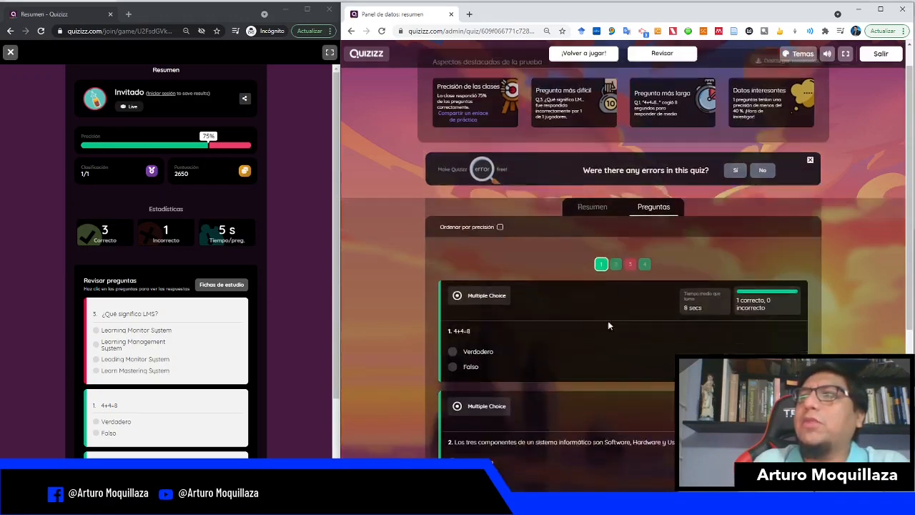
scroll(607, 314, up, 2)
click(593, 242)
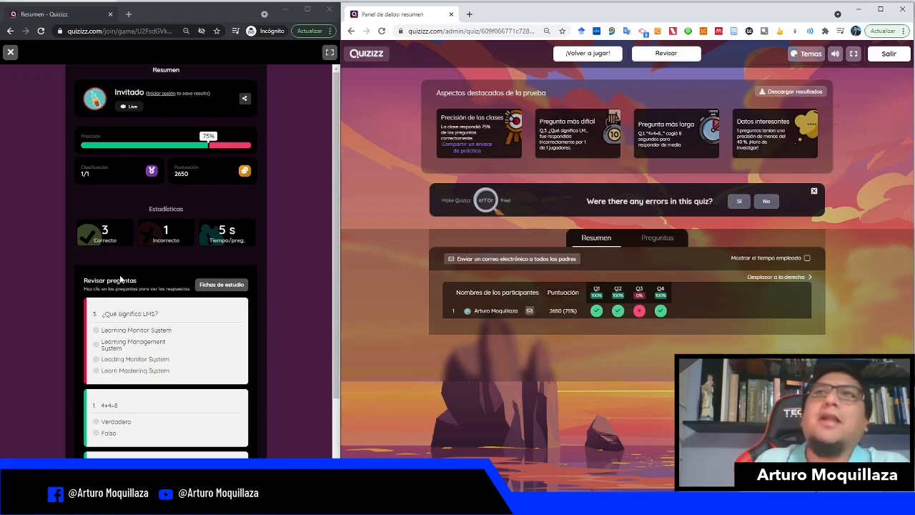
scroll(116, 280, down, 2)
scroll(136, 243, up, 2)
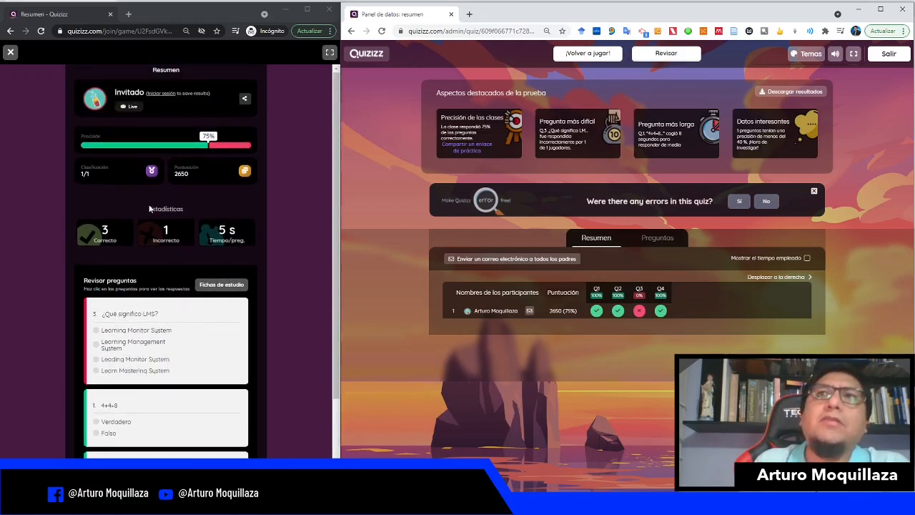
Step: Maximize the host browser window and exit the game report
click(880, 12)
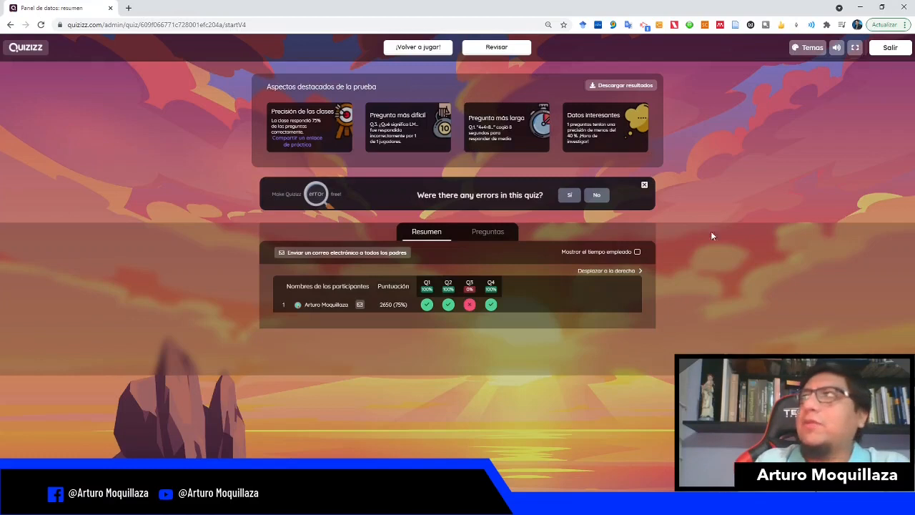
click(890, 47)
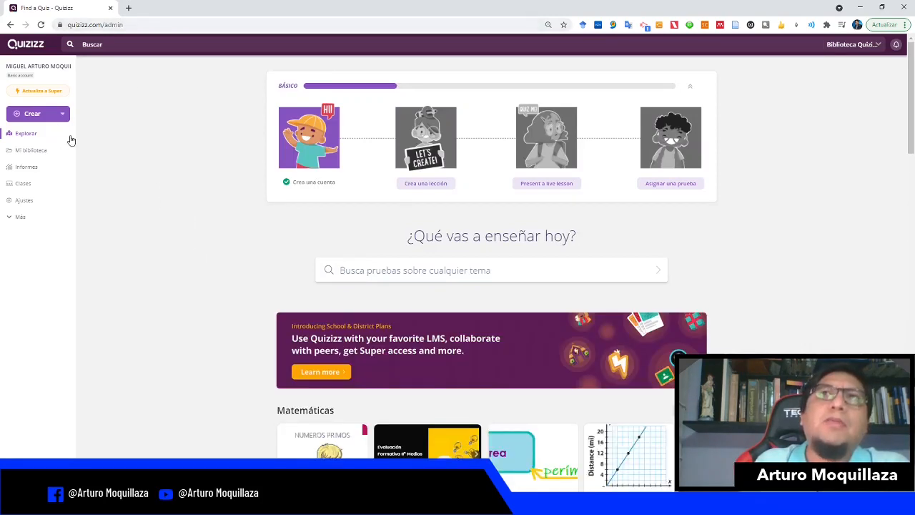
Step: Visit the Mi biblioteca, Informes, Clases and Ajustes sections of the dashboard, then return to Explorar
scroll(108, 141, down, 5)
click(32, 152)
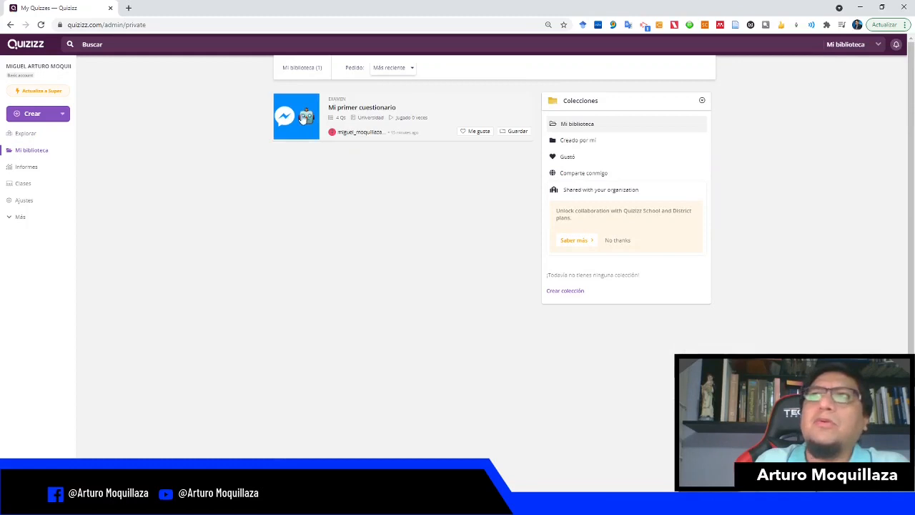
click(50, 170)
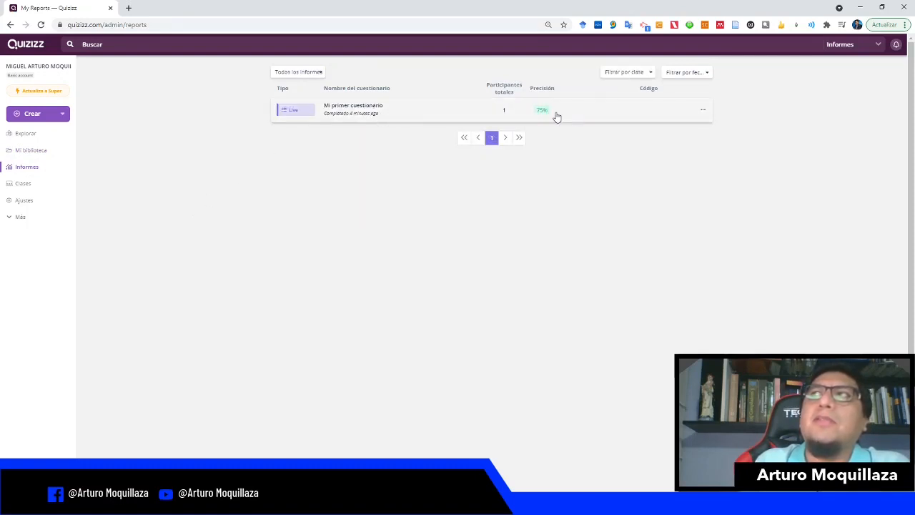
click(20, 187)
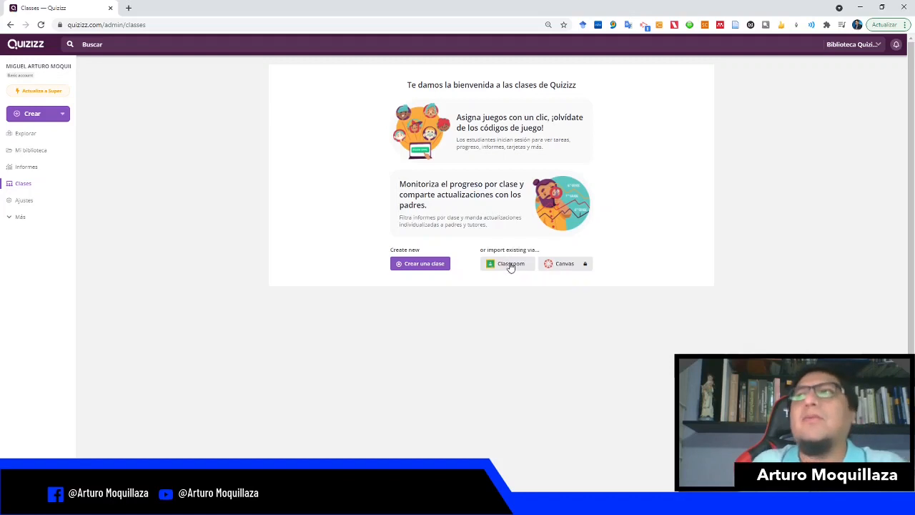
click(20, 202)
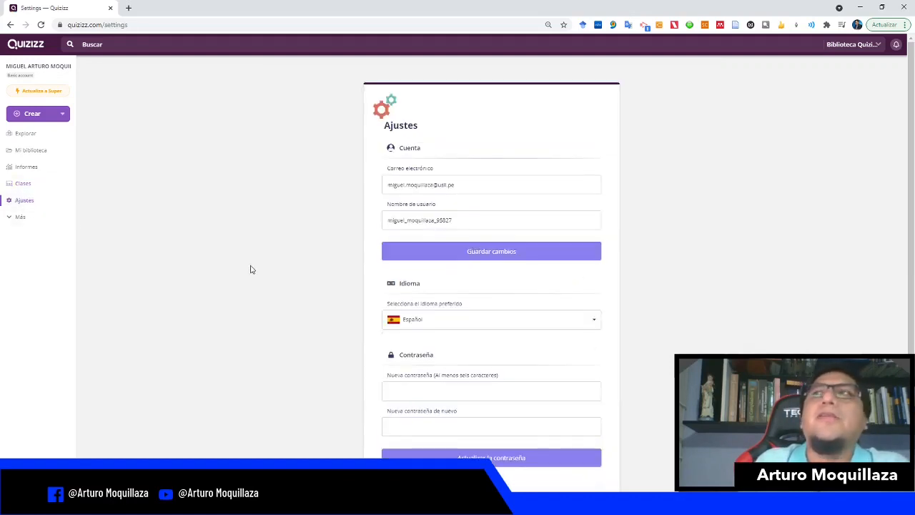
scroll(252, 267, down, 2)
scroll(252, 267, up, 2)
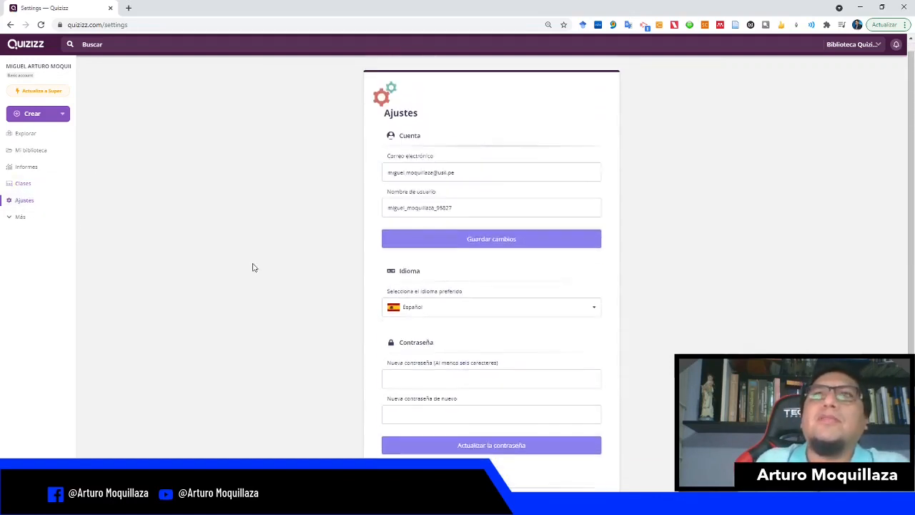
click(25, 136)
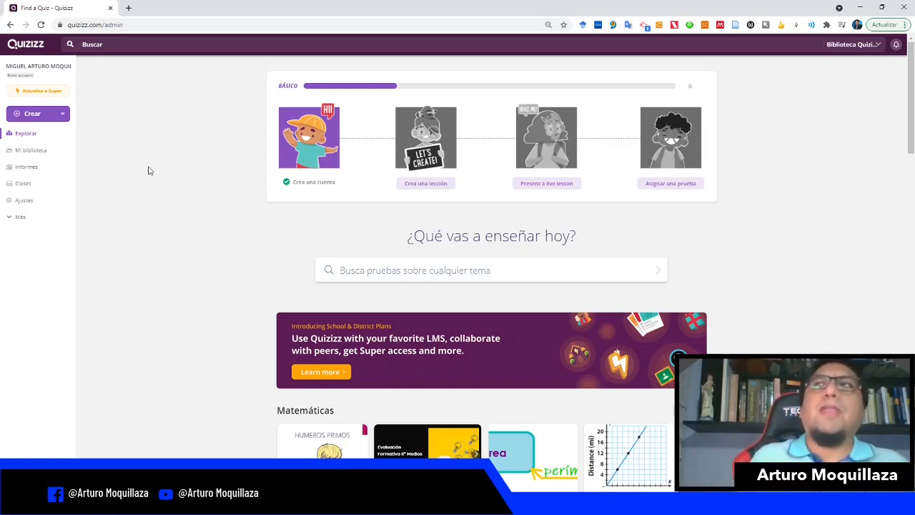
Step: Browse the public quizzes listed on the Explorar page
scroll(179, 207, down, 5)
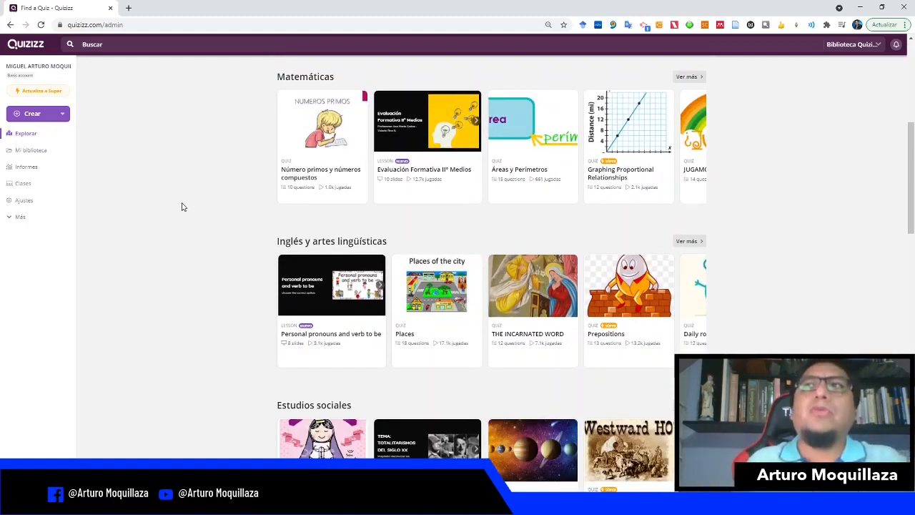
scroll(182, 206, up, 5)
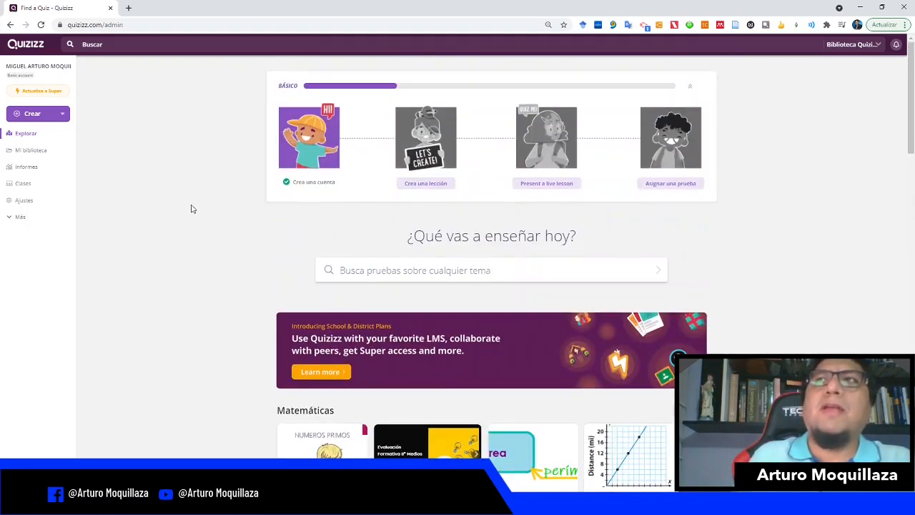
scroll(190, 208, down, 1)
scroll(171, 197, up, 1)
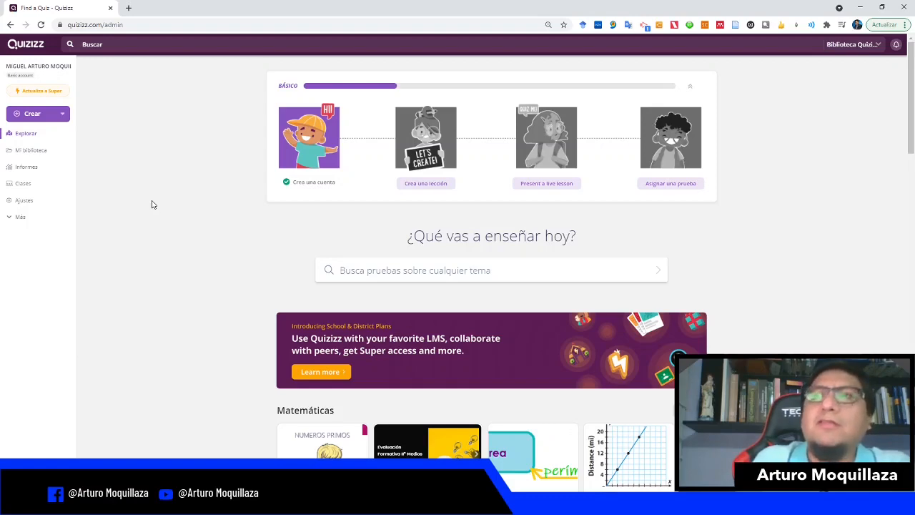
scroll(151, 207, down, 3)
scroll(153, 229, down, 4)
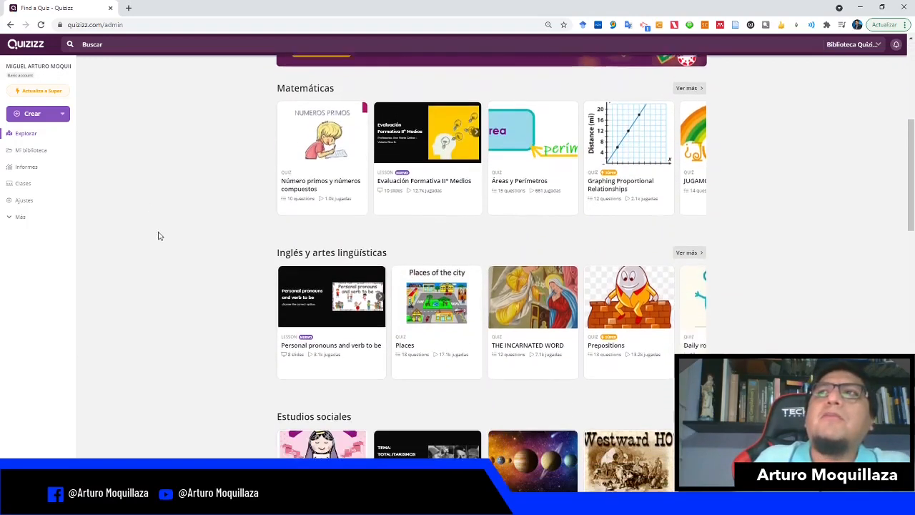
scroll(484, 206, down, 3)
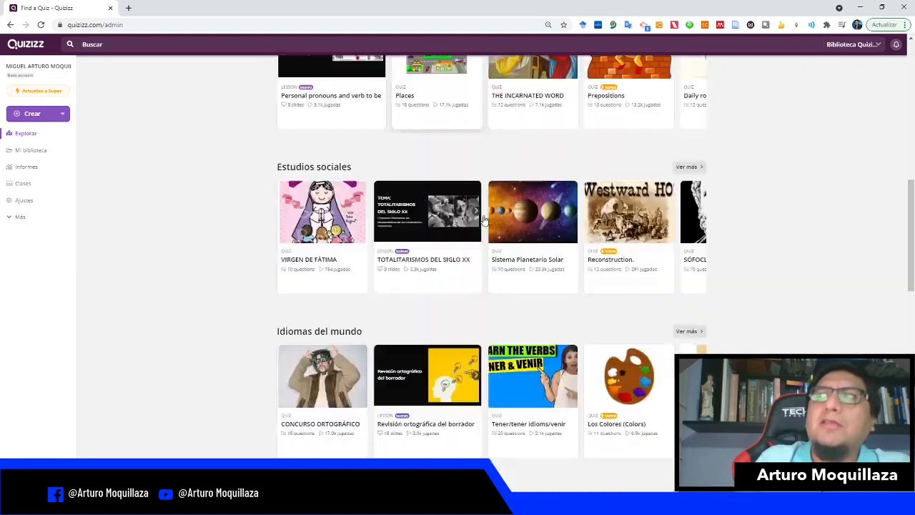
scroll(239, 193, up, 10)
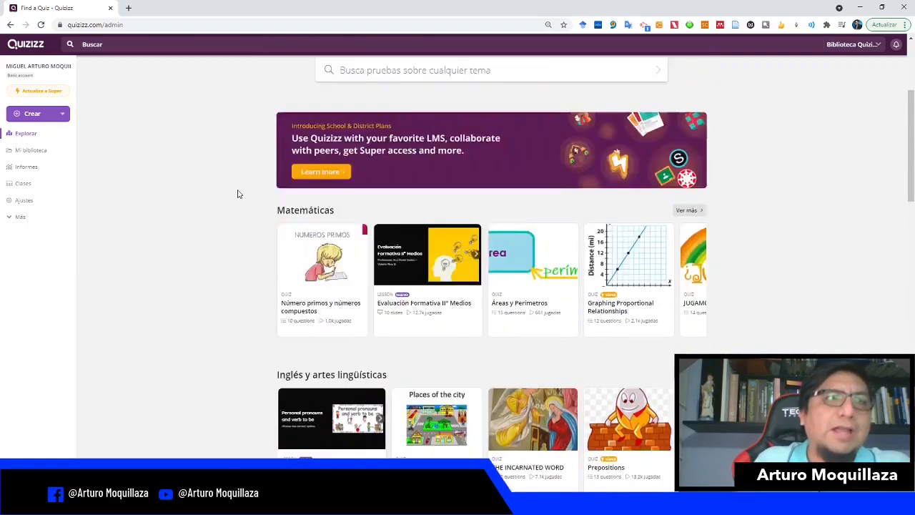